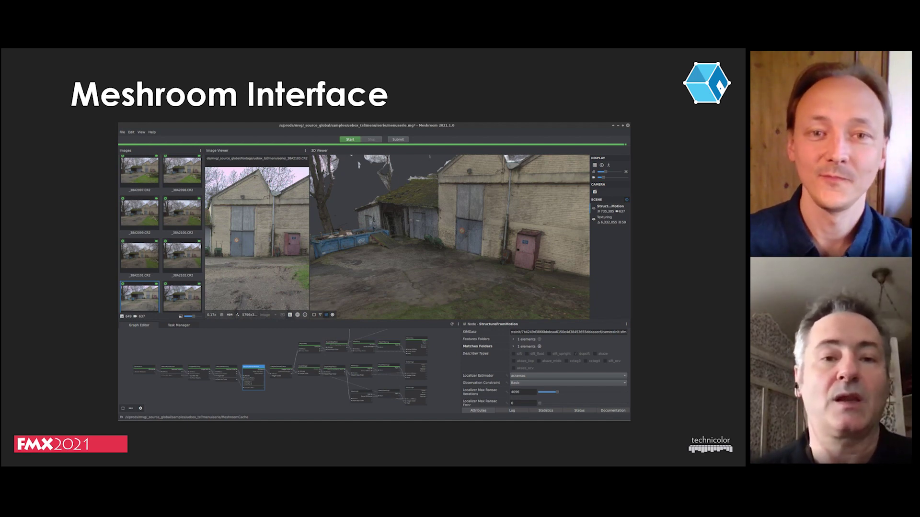
{"action": "key", "text": "Right"}
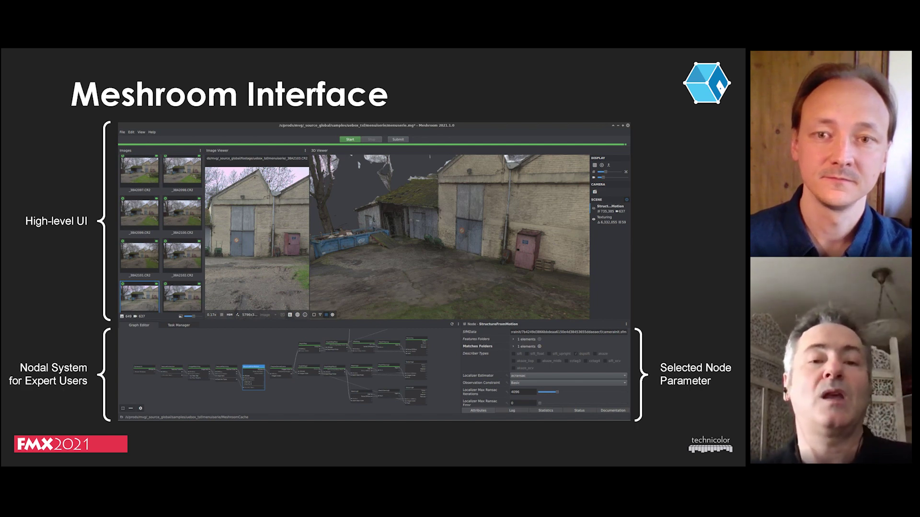
{"action": "key", "text": "Right"}
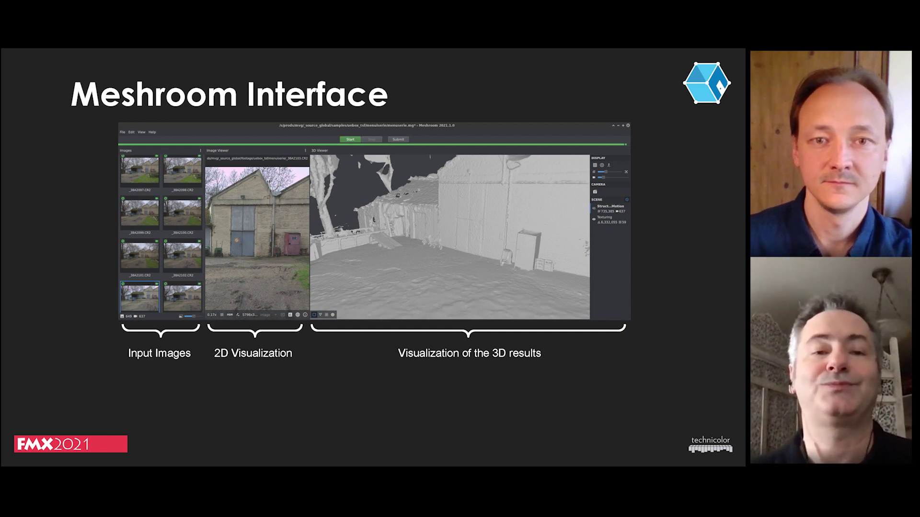
{"action": "key", "text": "Right"}
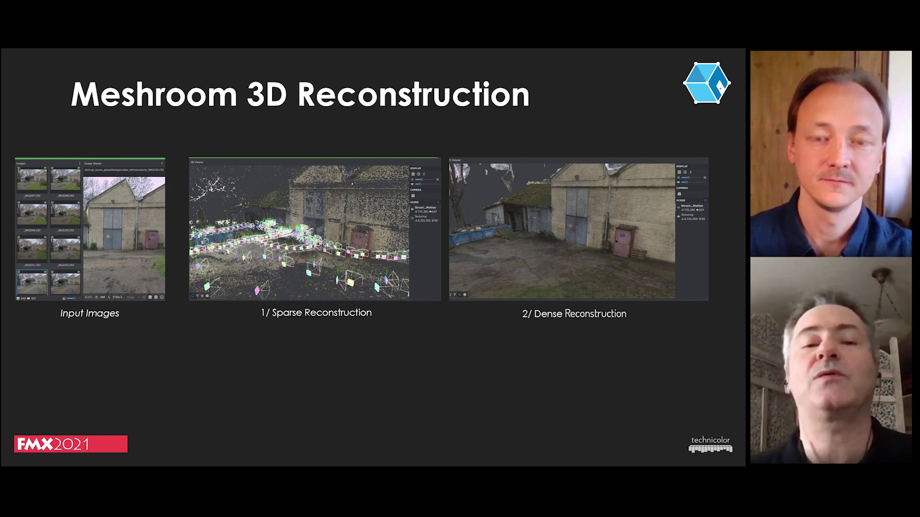
{"action": "key", "text": "Right"}
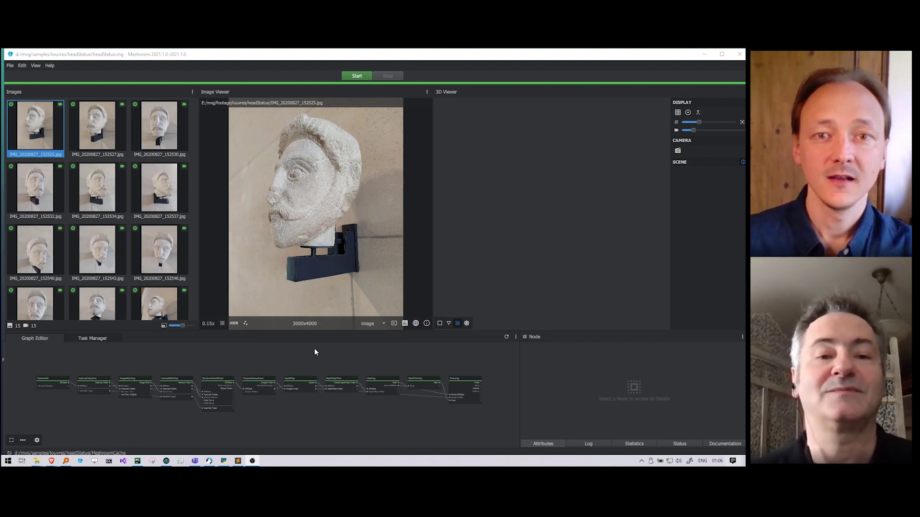
Look through the input photos of the head statue and view the camera sensor database information.
{"action": "scroll", "coordinate": [122, 188], "scroll_direction": "down", "scroll_amount": 2}
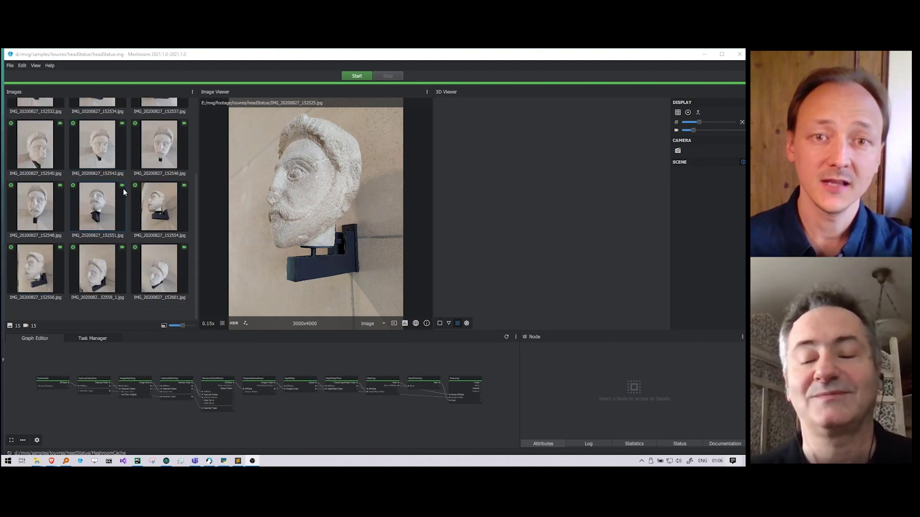
{"action": "scroll", "coordinate": [109, 241], "scroll_direction": "up", "scroll_amount": 2}
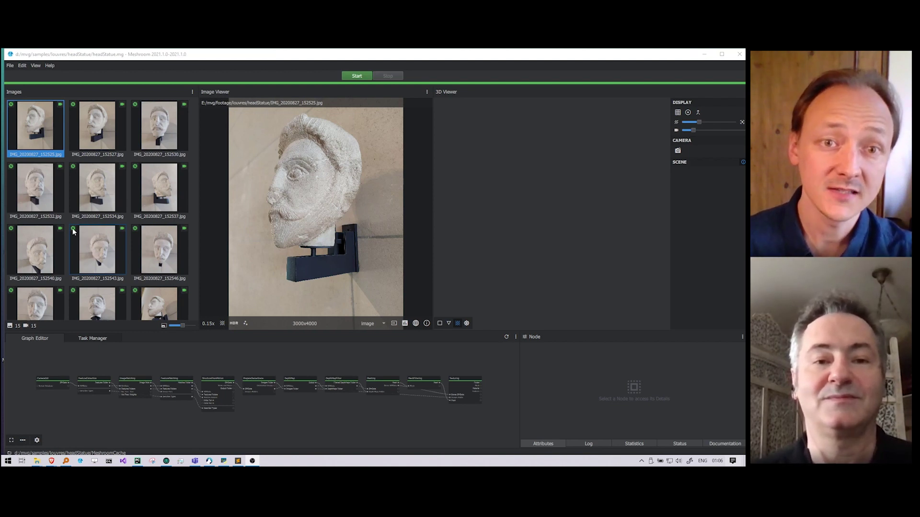
{"action": "mouse_move", "coordinate": [74, 232]}
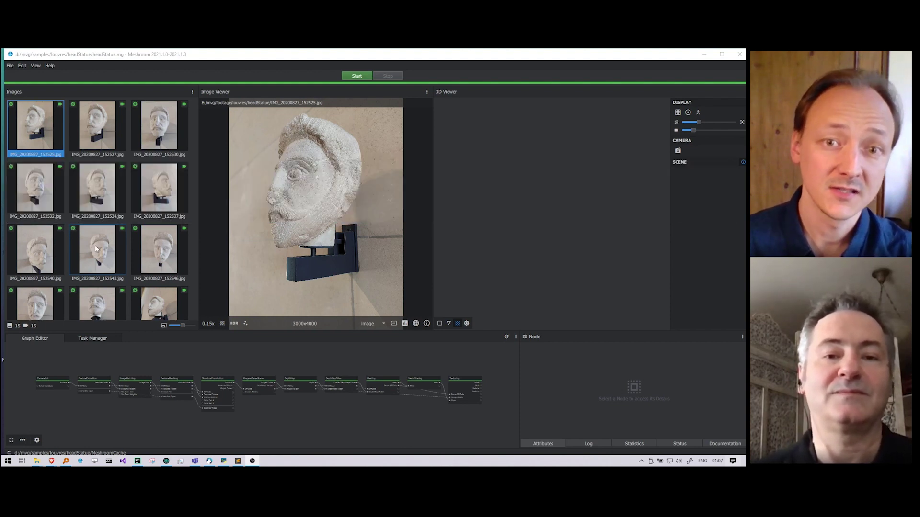
{"action": "left_click", "coordinate": [192, 91]}
{"action": "left_click", "coordinate": [147, 103]}
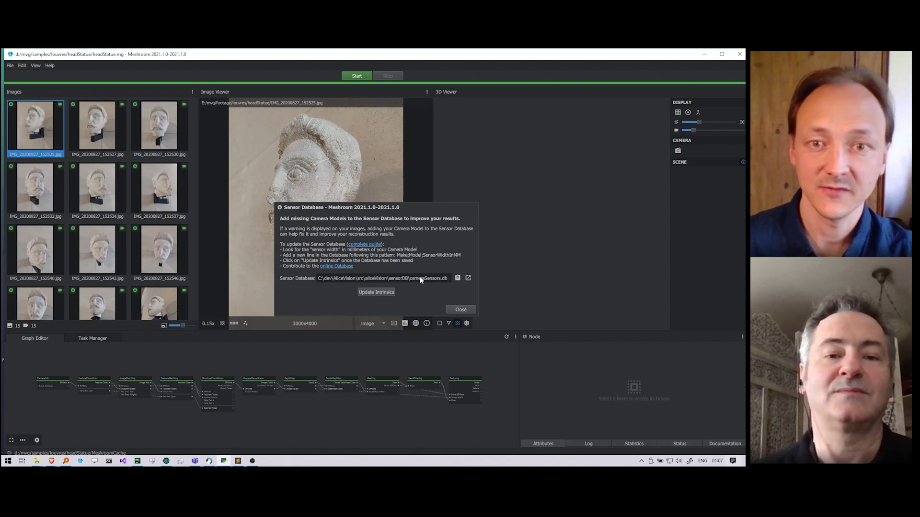
{"action": "left_click", "coordinate": [460, 309]}
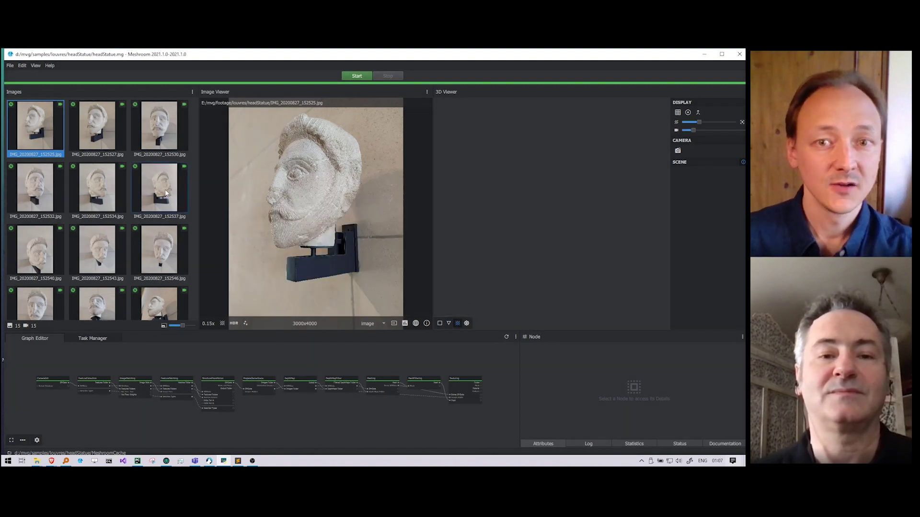
Load the StructureFromMotion node's result into the 3D viewer and examine the sparse point cloud and camera positions.
{"action": "double_click", "coordinate": [209, 378]}
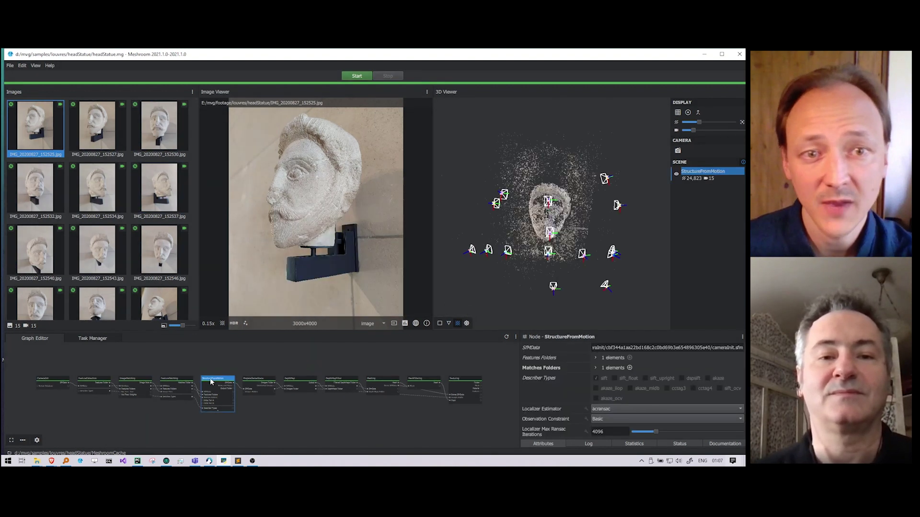
{"action": "left_click_drag", "start_coordinate": [595, 245], "coordinate": [558, 261]}
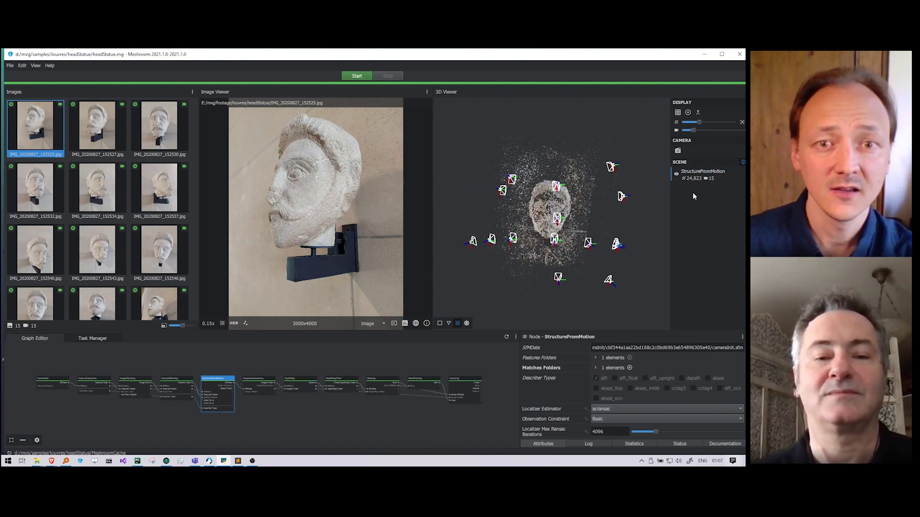
{"action": "mouse_move", "coordinate": [539, 262]}
{"action": "left_mouse_down"}
{"action": "mouse_move", "coordinate": [569, 263]}
{"action": "mouse_move", "coordinate": [551, 262]}
{"action": "left_mouse_up"}
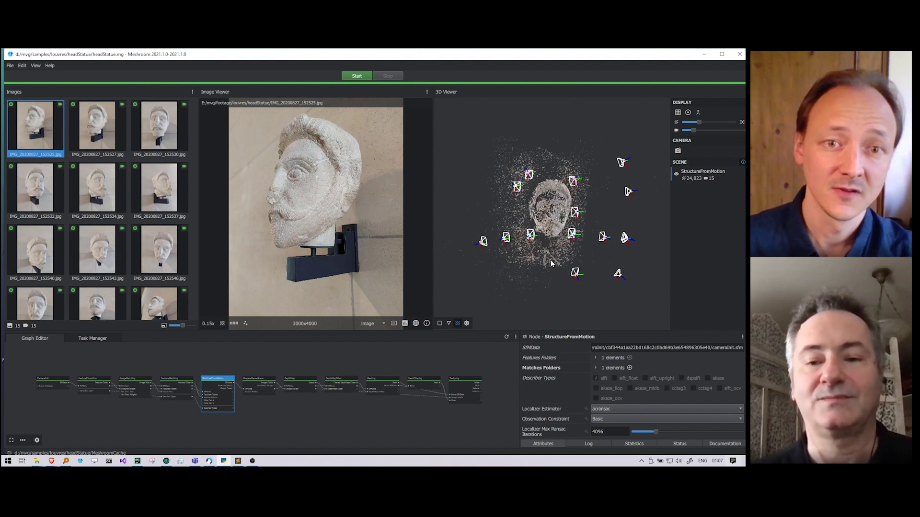
Overlay the detected features on the photo with only the extracted SIFT features shown, and inspect them on the face.
{"action": "left_click", "coordinate": [246, 323]}
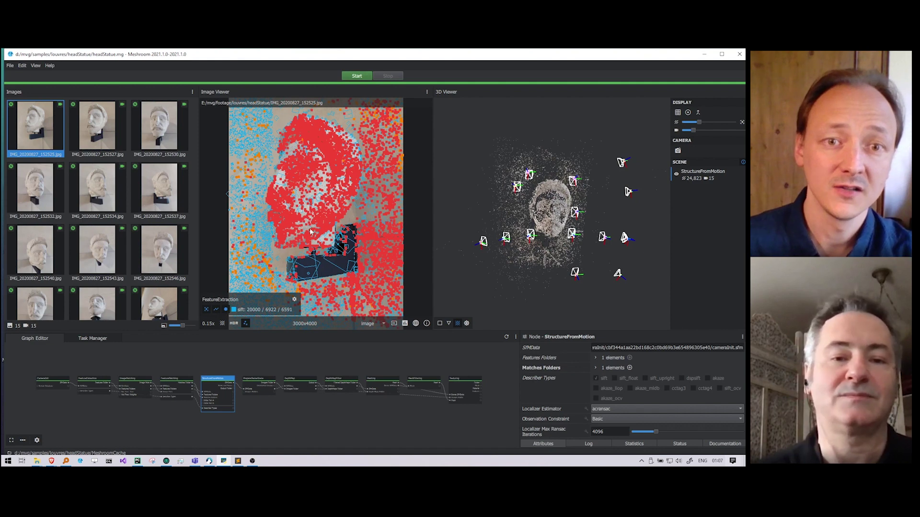
{"action": "left_click", "coordinate": [226, 309]}
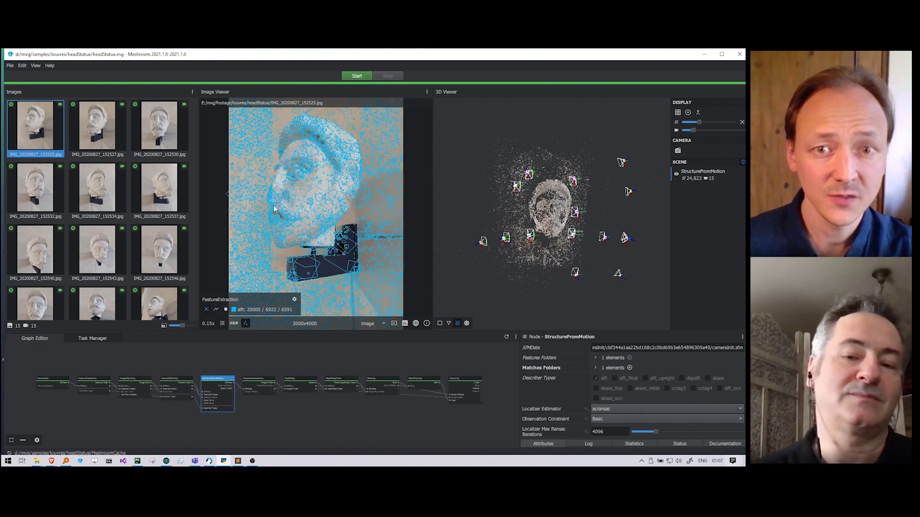
{"action": "scroll", "coordinate": [290, 212], "scroll_direction": "up", "scroll_amount": 4}
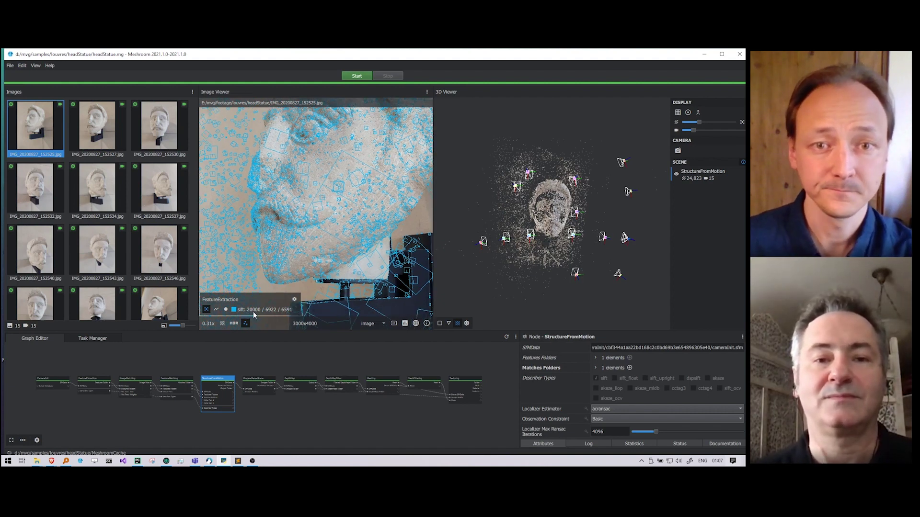
{"action": "scroll", "coordinate": [253, 311], "scroll_direction": "down", "scroll_amount": 3}
Add the reconstructed landmarks to the feature overlay and examine individual reprojection errors at pixel level.
{"action": "left_click", "coordinate": [225, 309]}
{"action": "scroll", "coordinate": [296, 241], "scroll_direction": "down", "scroll_amount": 2}
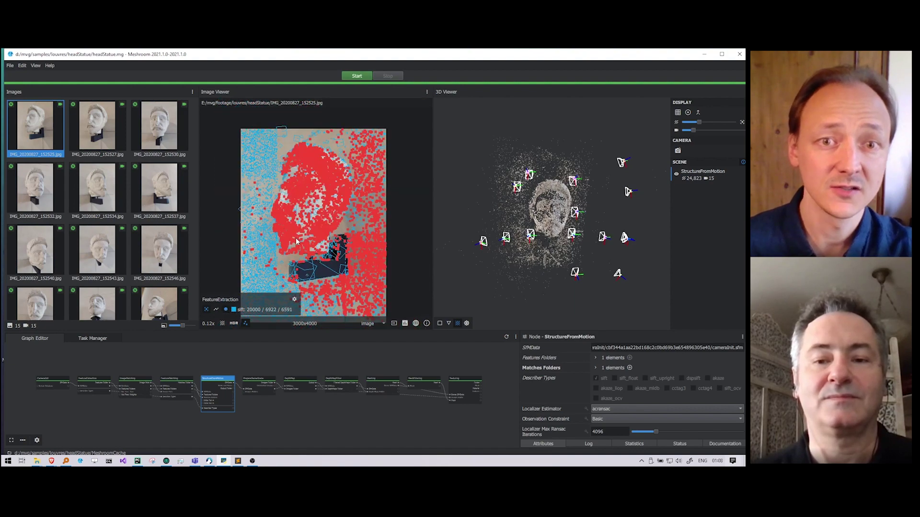
{"action": "scroll", "coordinate": [289, 232], "scroll_direction": "up", "scroll_amount": 10}
{"action": "scroll", "coordinate": [321, 223], "scroll_direction": "up", "scroll_amount": 5}
{"action": "scroll", "coordinate": [344, 182], "scroll_direction": "up", "scroll_amount": 9}
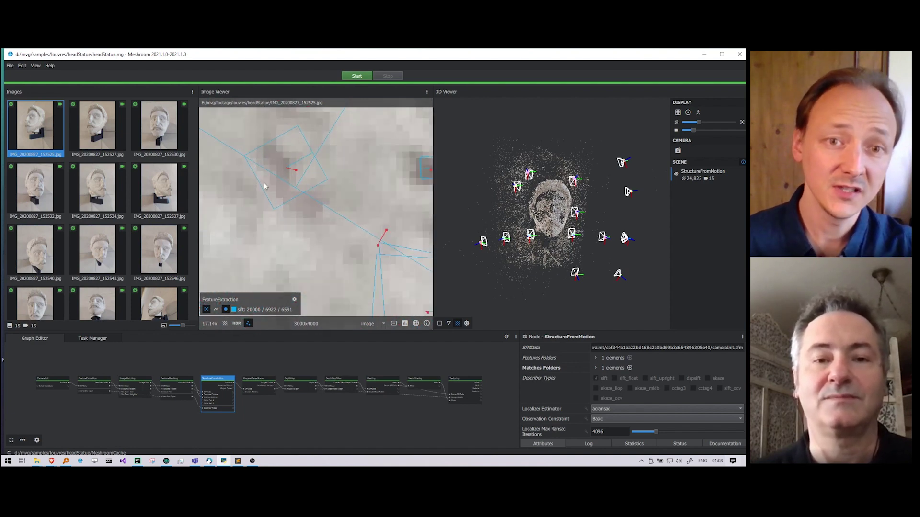
{"action": "scroll", "coordinate": [285, 168], "scroll_direction": "up", "scroll_amount": 3}
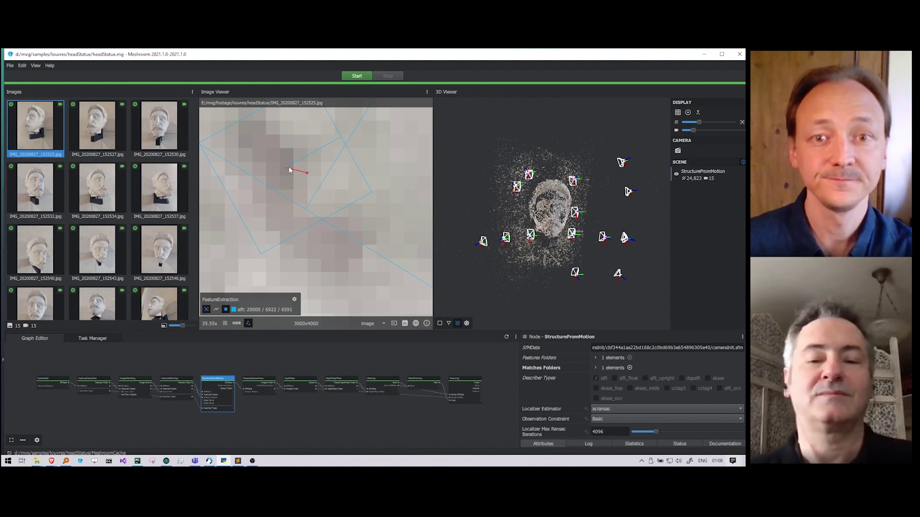
{"action": "scroll", "coordinate": [303, 178], "scroll_direction": "down", "scroll_amount": 3}
{"action": "scroll", "coordinate": [303, 178], "scroll_direction": "down", "scroll_amount": 15}
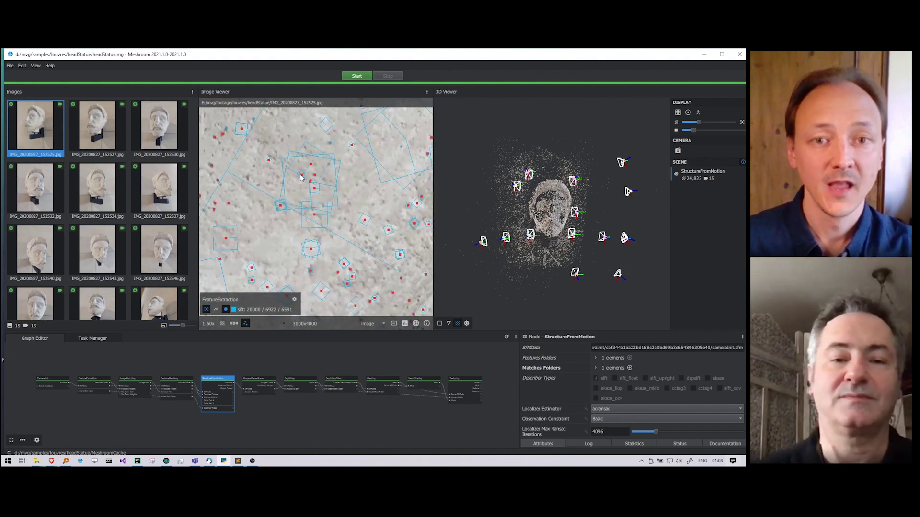
{"action": "scroll", "coordinate": [325, 217], "scroll_direction": "down", "scroll_amount": 2}
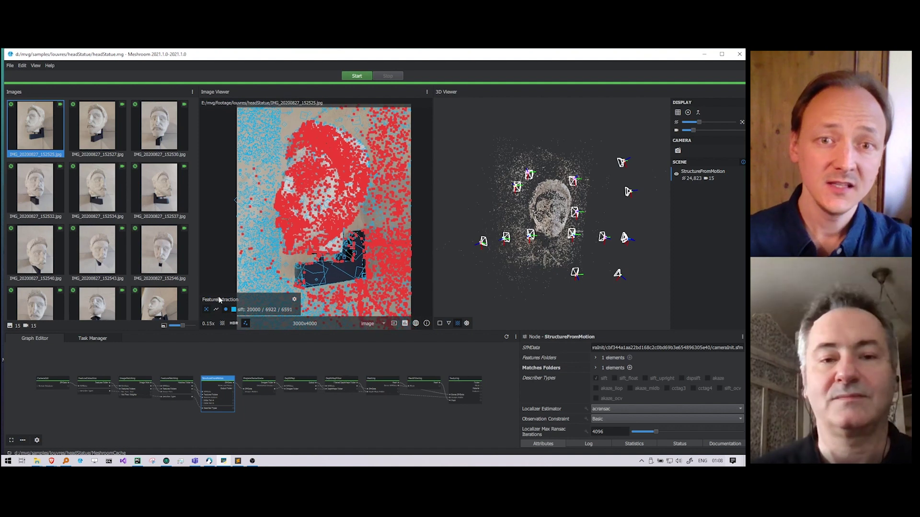
Include the feature matches in the overlay, check them on IMG_20200827_152532.jpg, and hide the feature overlay.
{"action": "left_click", "coordinate": [216, 311]}
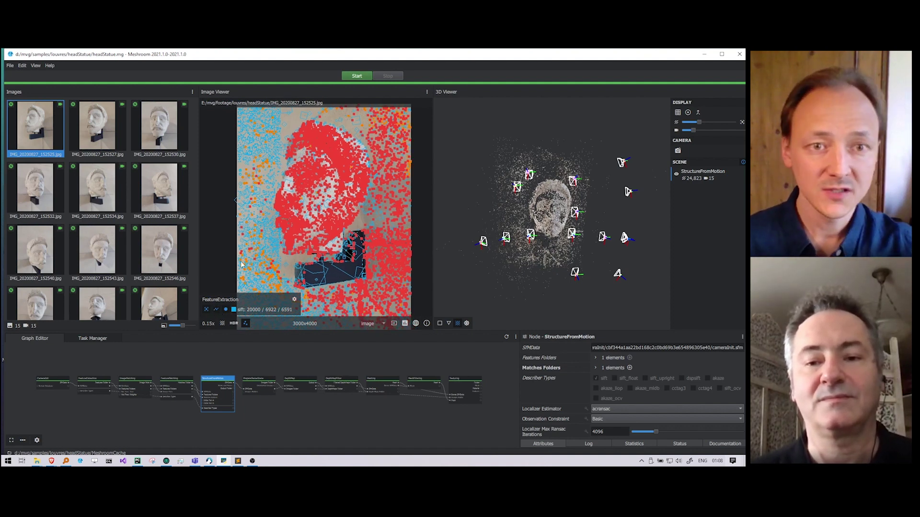
{"action": "middle_click_drag", "start_coordinate": [290, 251], "coordinate": [283, 241]}
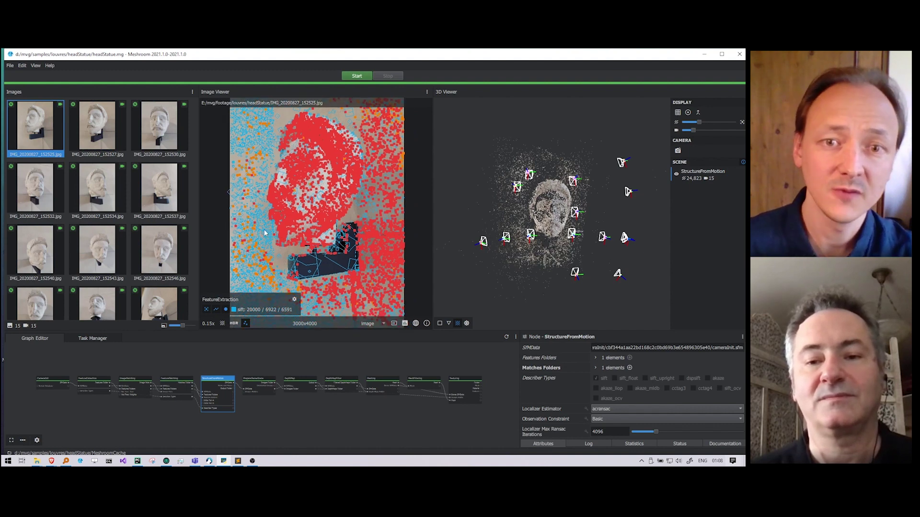
{"action": "left_click", "coordinate": [44, 185]}
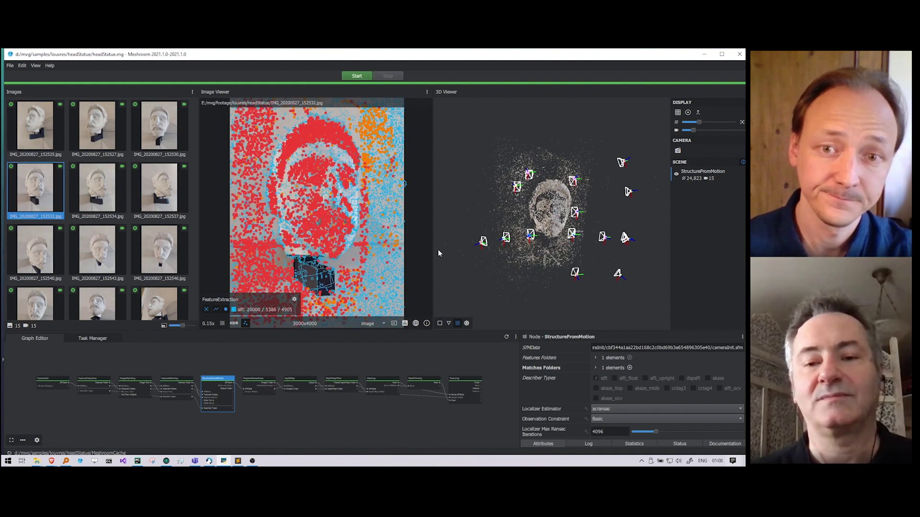
{"action": "left_click", "coordinate": [246, 326]}
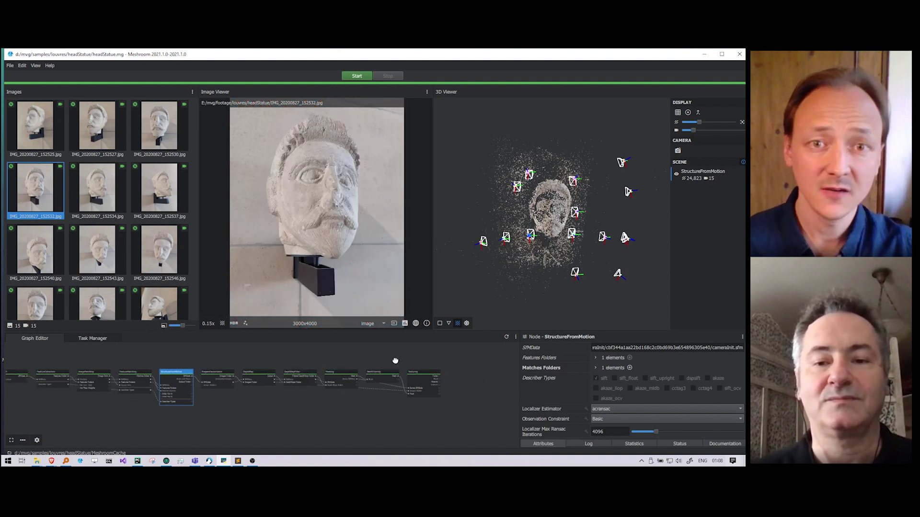
Load the Texturing node's mesh into the 3D viewer and compare it with the StructureFromMotion cloud by switching their visibility.
{"action": "left_click", "coordinate": [404, 373]}
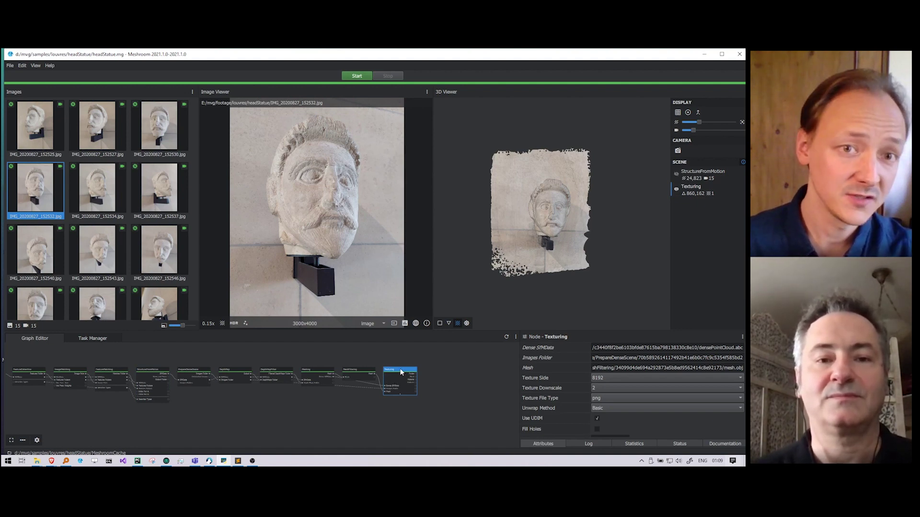
{"action": "left_click", "coordinate": [676, 174]}
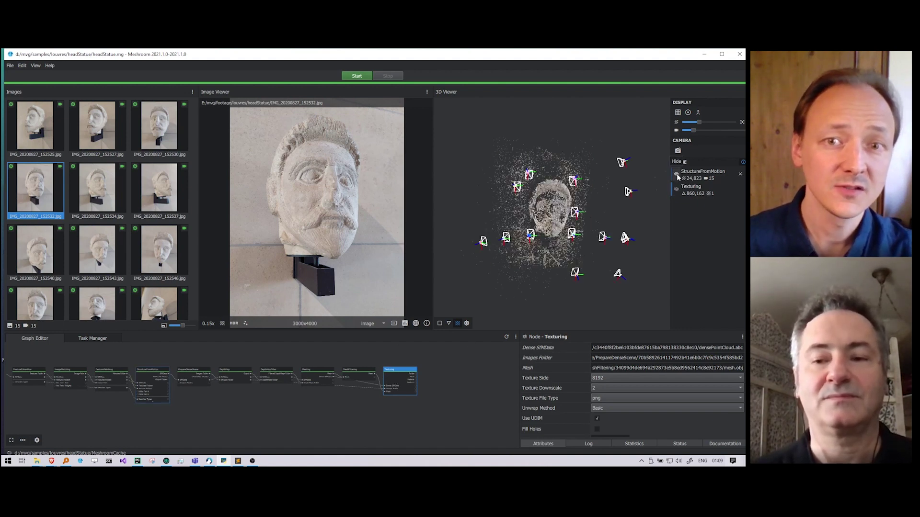
{"action": "left_click", "coordinate": [676, 175]}
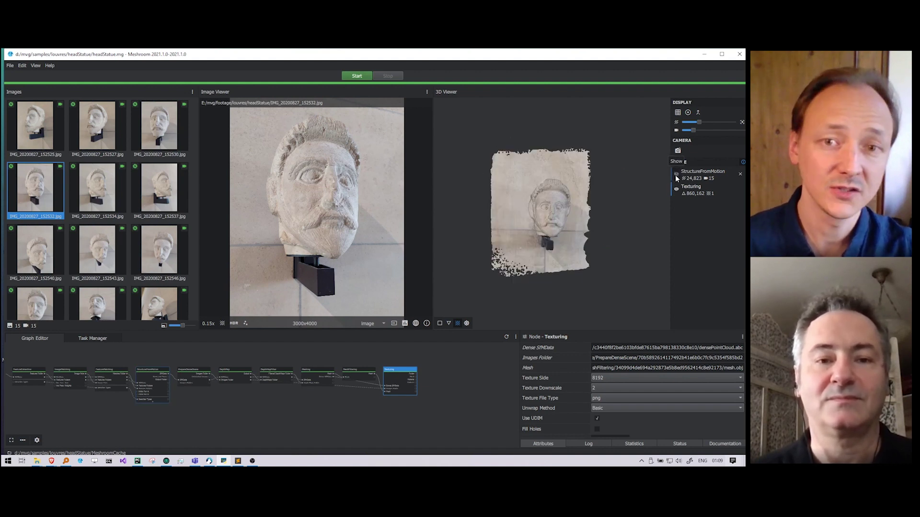
{"action": "left_click", "coordinate": [675, 175]}
{"action": "left_click", "coordinate": [677, 189]}
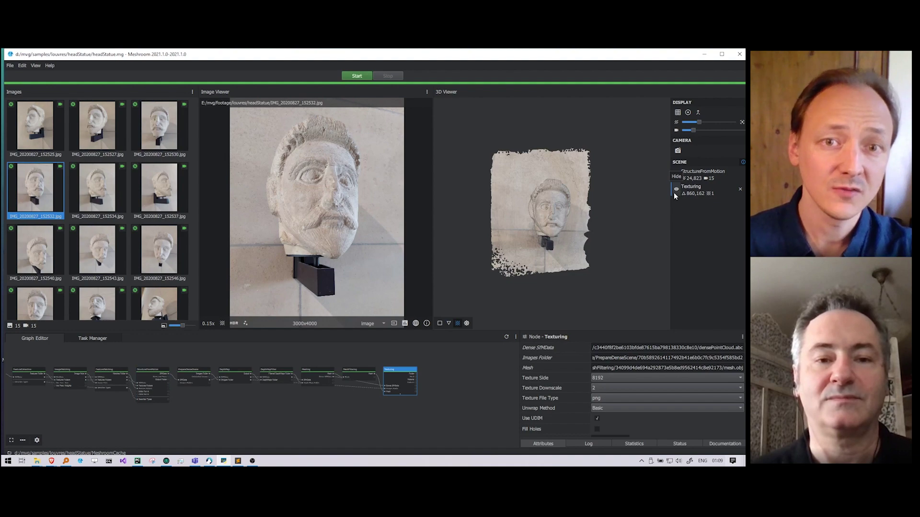
Inspect the head mesh up close in solid, wireframe and spherical harmonics normals rendering, ending with textured rendering.
{"action": "scroll", "coordinate": [544, 221], "scroll_direction": "up", "scroll_amount": 6}
{"action": "mouse_move", "coordinate": [551, 231]}
{"action": "left_mouse_down"}
{"action": "mouse_move", "coordinate": [530, 247]}
{"action": "mouse_move", "coordinate": [545, 235]}
{"action": "mouse_move", "coordinate": [508, 228]}
{"action": "left_mouse_up"}
{"action": "scroll", "coordinate": [545, 235], "scroll_direction": "down", "scroll_amount": 2}
{"action": "left_click", "coordinate": [440, 324]}
{"action": "left_click", "coordinate": [448, 324]}
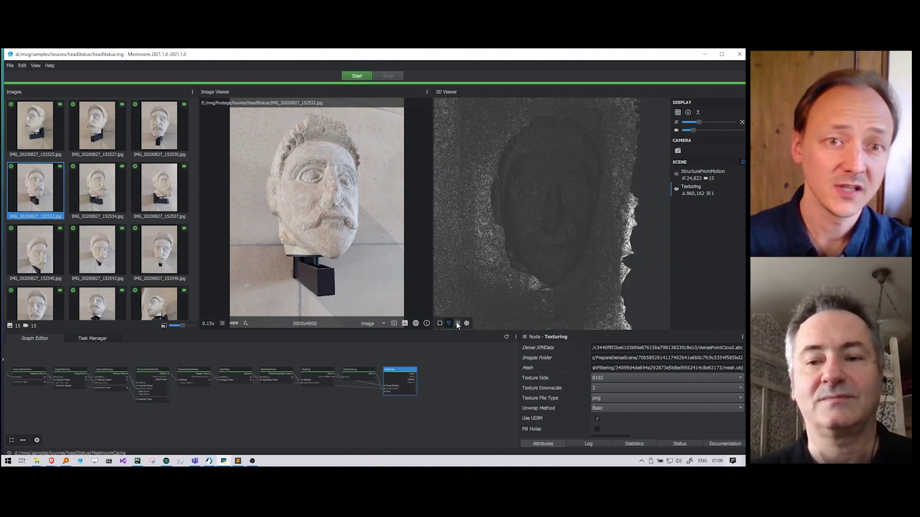
{"action": "left_click", "coordinate": [458, 324]}
{"action": "left_click", "coordinate": [466, 323]}
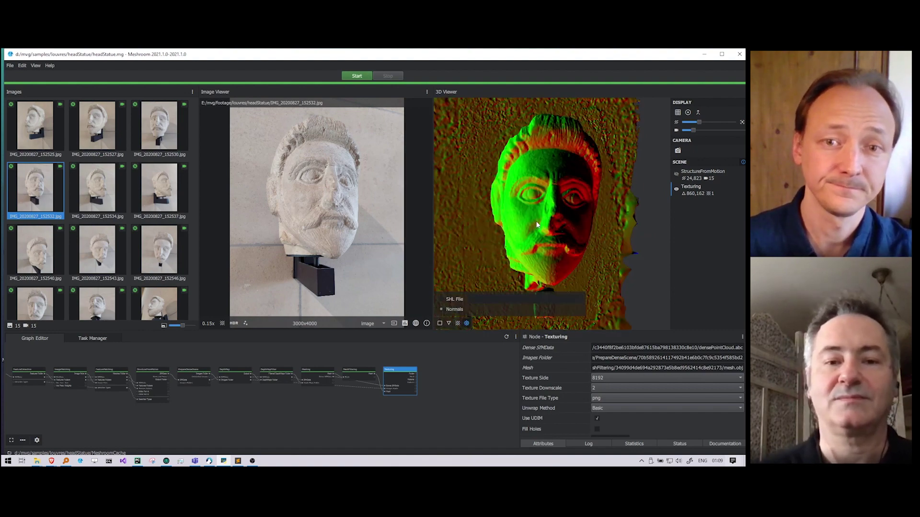
{"action": "left_click", "coordinate": [458, 323]}
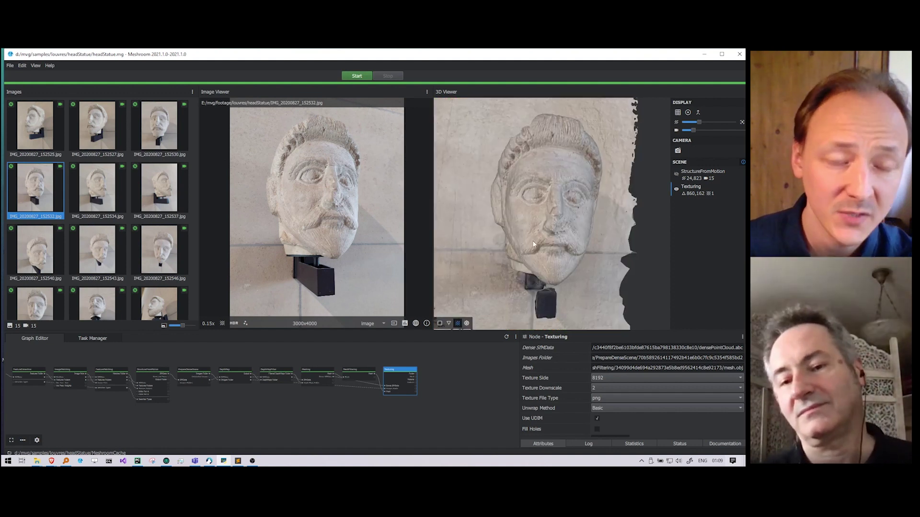
{"action": "left_click_drag", "start_coordinate": [533, 243], "coordinate": [539, 240]}
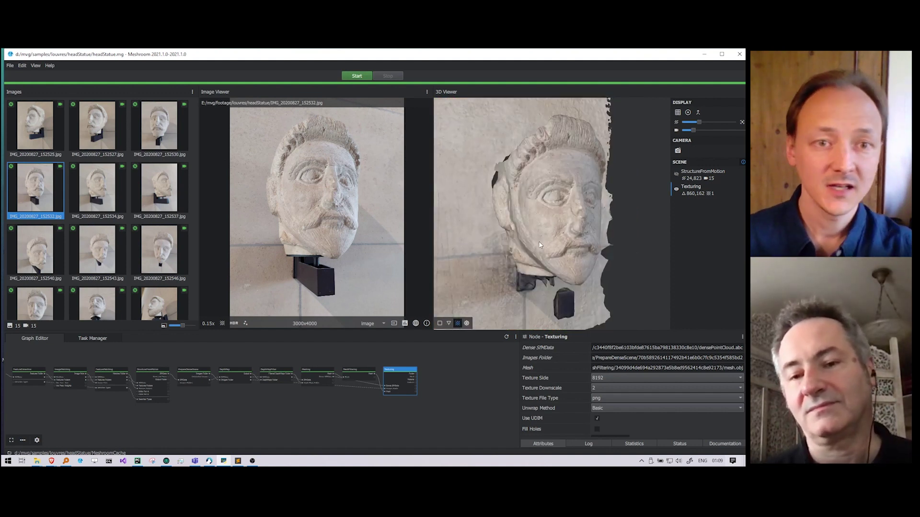
Show the DepthMapFilter node's depth map in the image viewer and in 3D with solid rendering, hiding the textured mesh.
{"action": "left_click", "coordinate": [279, 373]}
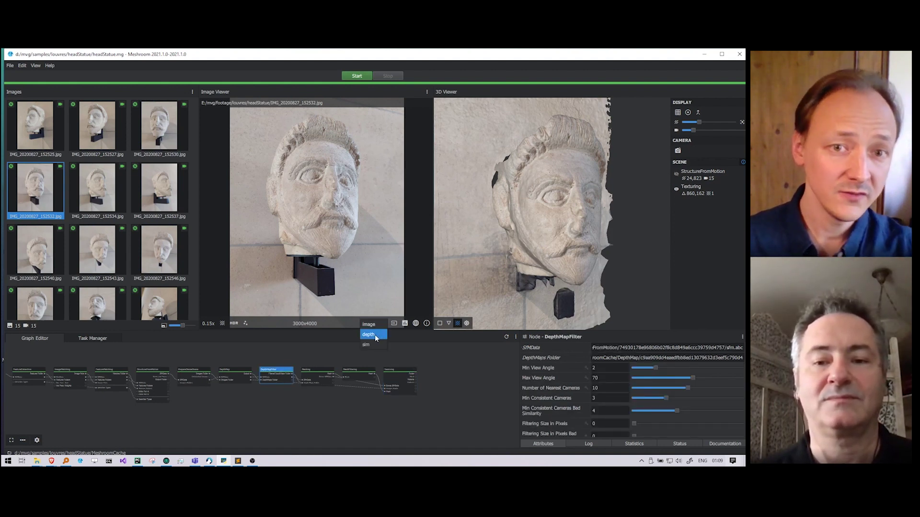
{"action": "left_click", "coordinate": [373, 335]}
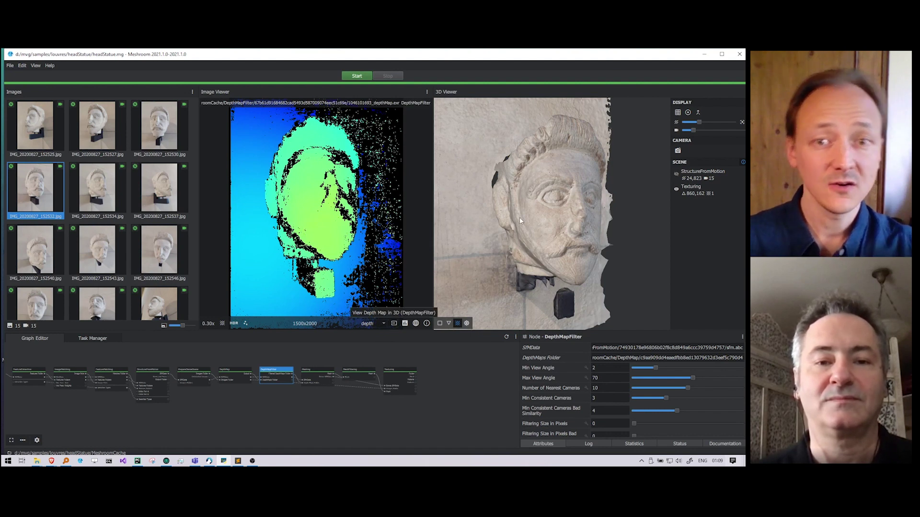
{"action": "left_click", "coordinate": [440, 324]}
{"action": "left_click", "coordinate": [676, 189]}
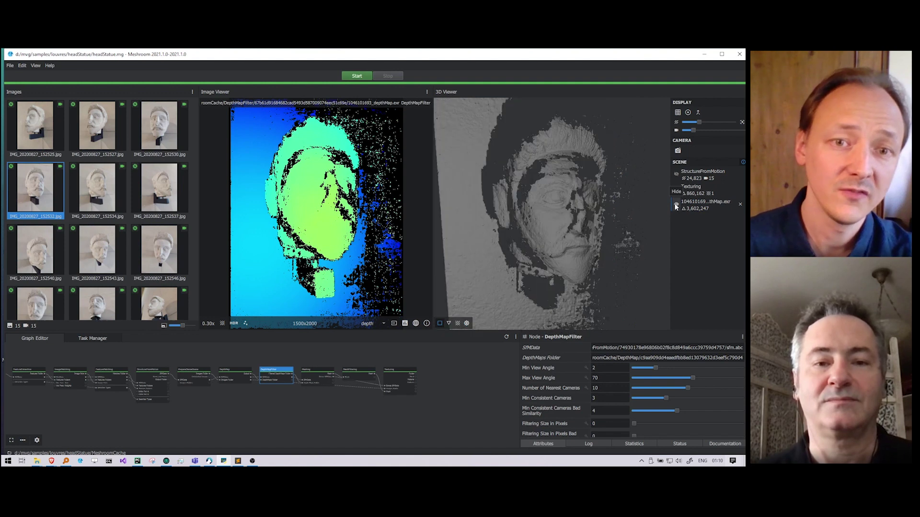
Orbit the 3D depth map, bring up IMG_20200827_152537.jpg and switch the image viewer's output from depth back to image.
{"action": "left_click_drag", "start_coordinate": [574, 223], "coordinate": [545, 231]}
{"action": "key", "text": "Right"}
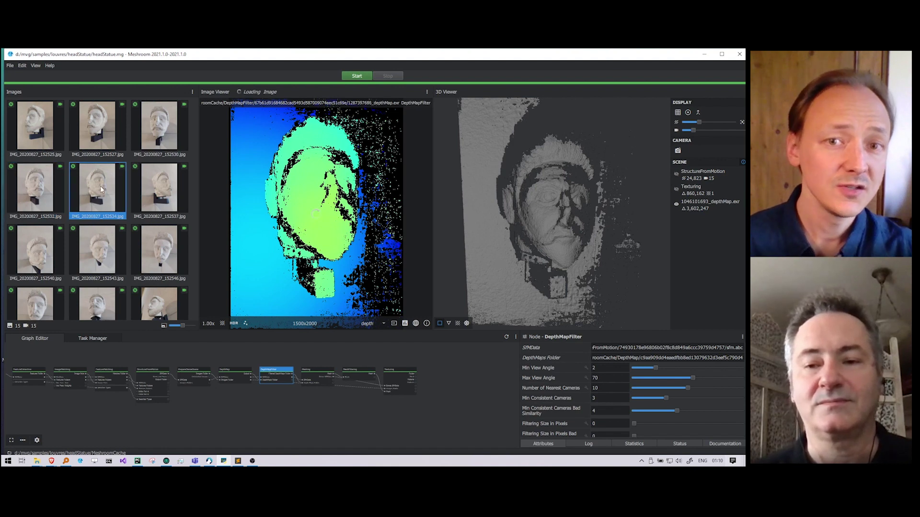
{"action": "key", "text": "Right"}
{"action": "left_click", "coordinate": [374, 323]}
{"action": "left_click", "coordinate": [369, 325]}
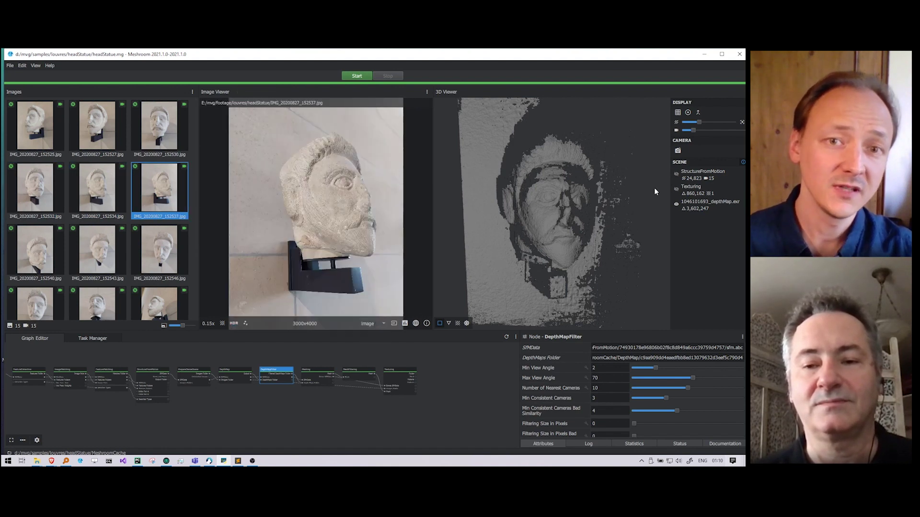
Move the Texturing node away from MeshFiltering in the graph and show its mesh in wireframe in place of the depth map.
{"action": "left_click_drag", "start_coordinate": [400, 379], "coordinate": [356, 384]}
{"action": "scroll", "coordinate": [296, 364], "scroll_direction": "up", "scroll_amount": 2}
{"action": "middle_click_drag", "start_coordinate": [297, 362], "coordinate": [271, 379]}
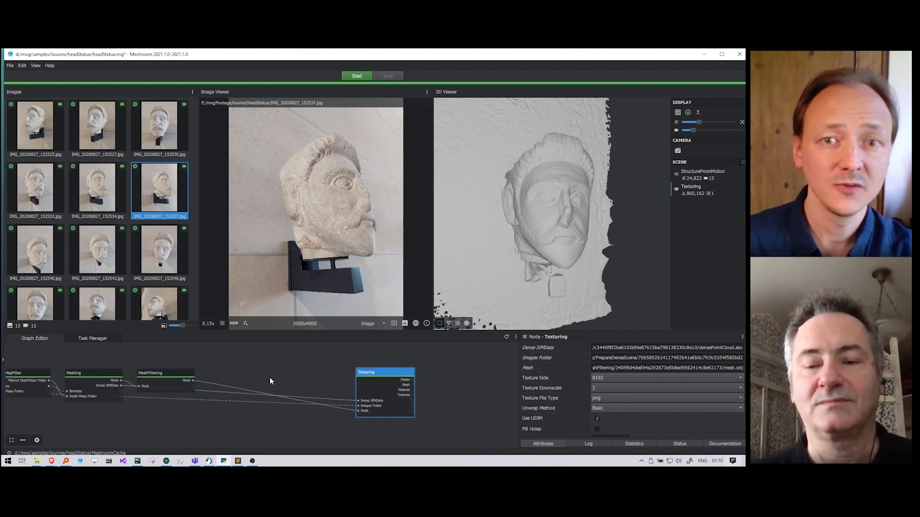
{"action": "left_click", "coordinate": [450, 324]}
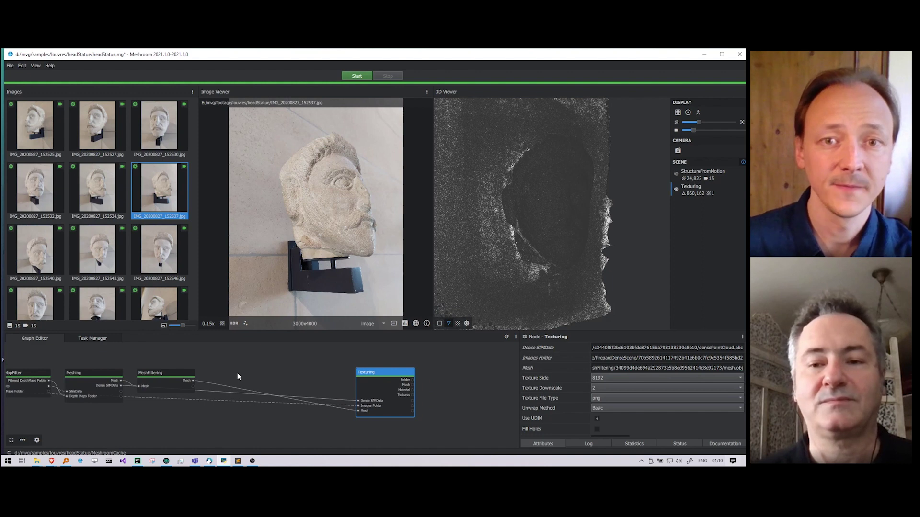
Add a MeshDecimate node below the pipeline and connect MeshFiltering's Mesh output to its input mesh.
{"action": "right_click", "coordinate": [259, 369]}
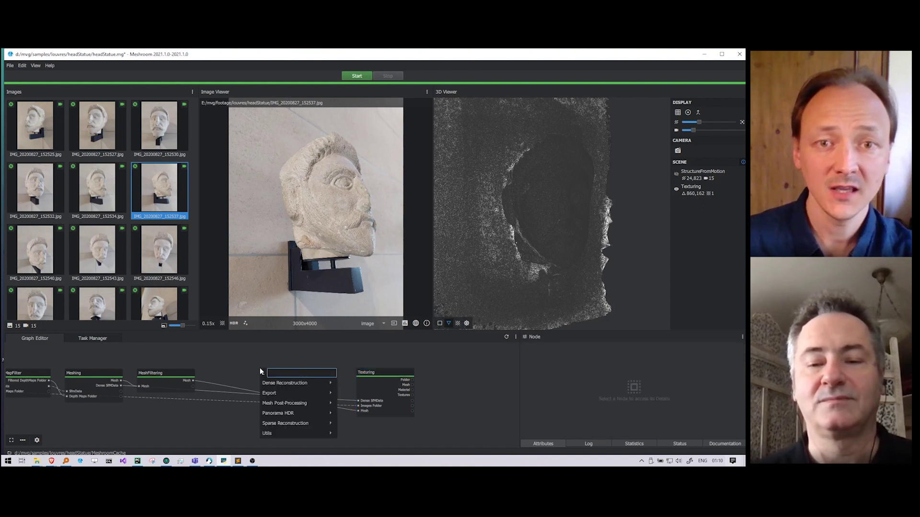
{"action": "type", "text": "dec"}
{"action": "left_click", "coordinate": [289, 383]}
{"action": "middle_click_drag", "start_coordinate": [289, 386], "coordinate": [298, 370]}
{"action": "left_click_drag", "start_coordinate": [298, 360], "coordinate": [287, 392]}
{"action": "left_click_drag", "start_coordinate": [201, 364], "coordinate": [252, 411]}
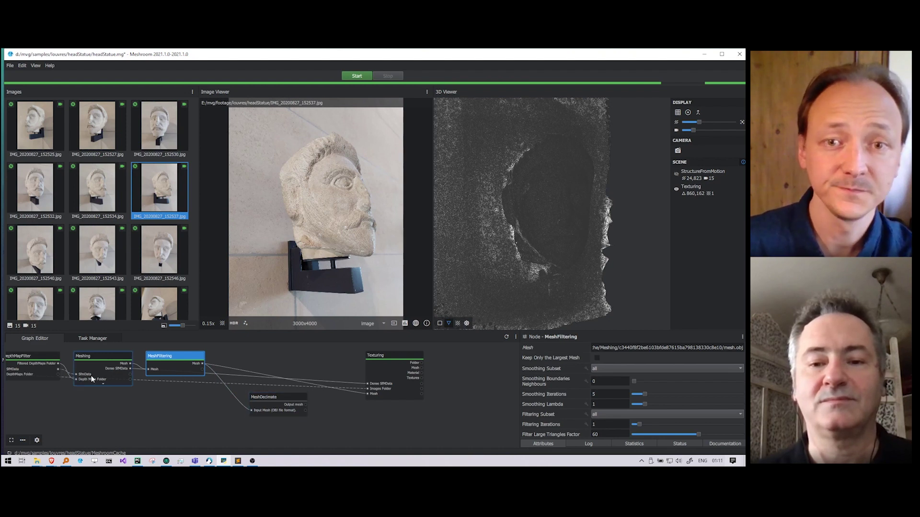
{"action": "left_click_drag", "start_coordinate": [261, 410], "coordinate": [250, 422]}
{"action": "mouse_move", "coordinate": [268, 398]}
{"action": "middle_mouse_down"}
{"action": "mouse_move", "coordinate": [249, 393]}
{"action": "mouse_move", "coordinate": [256, 402]}
{"action": "middle_mouse_up"}
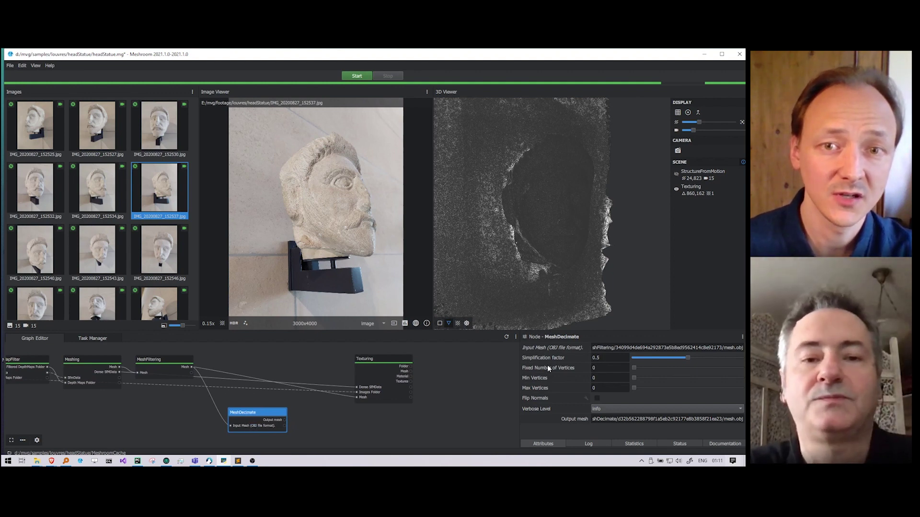
Compute the MeshDecimate node with its default simplification factor.
{"action": "right_click", "coordinate": [255, 410]}
{"action": "left_click", "coordinate": [273, 411]}
{"action": "middle_click_drag", "start_coordinate": [324, 421], "coordinate": [287, 417]}
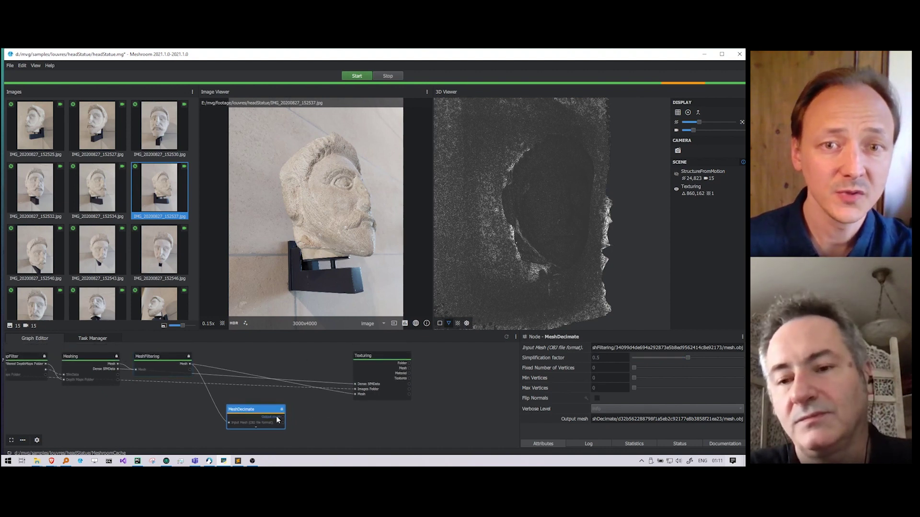
Duplicate the MeshDecimate node, place the copy lower in the graph and look at its header icon up close.
{"action": "middle_click_drag", "start_coordinate": [300, 419], "coordinate": [311, 392]}
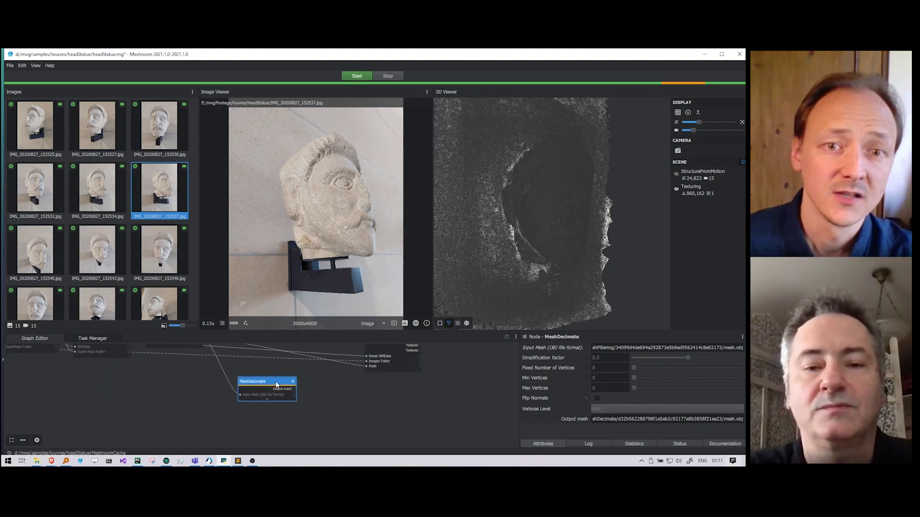
{"action": "right_click", "coordinate": [273, 381]}
{"action": "left_click", "coordinate": [293, 418]}
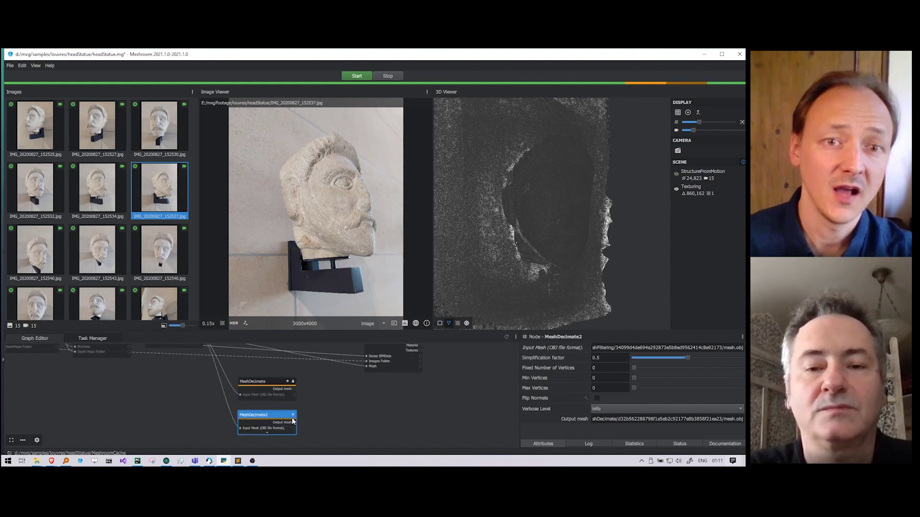
{"action": "middle_click_drag", "start_coordinate": [309, 421], "coordinate": [304, 400]}
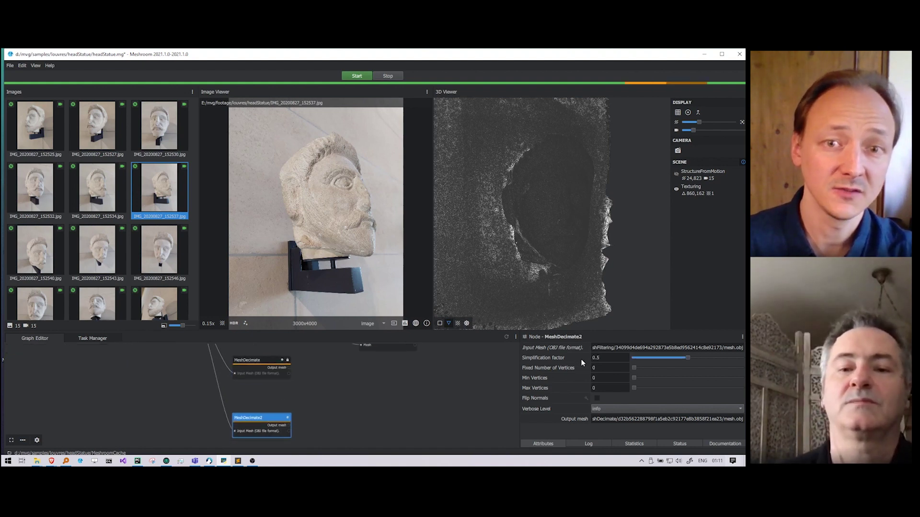
{"action": "scroll", "coordinate": [287, 419], "scroll_direction": "up", "scroll_amount": 3}
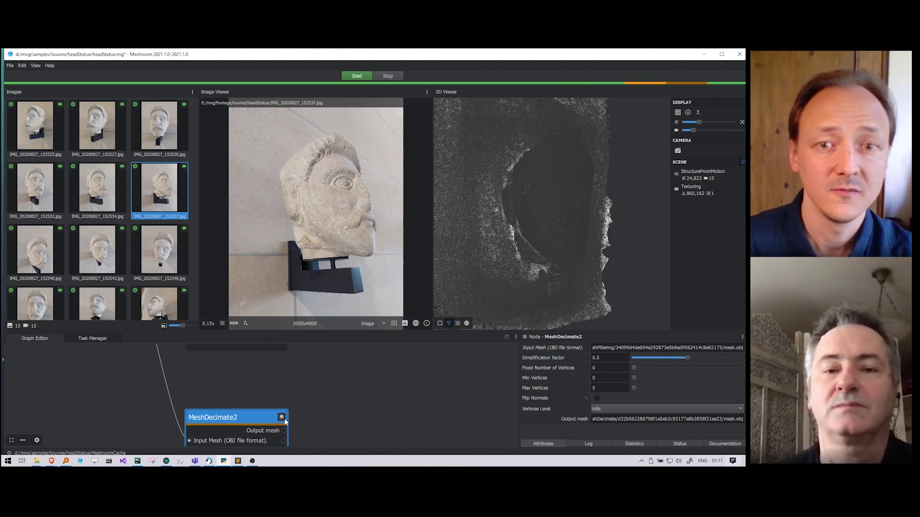
{"action": "mouse_move", "coordinate": [284, 418]}
{"action": "middle_mouse_down"}
{"action": "mouse_move", "coordinate": [205, 382]}
{"action": "mouse_move", "coordinate": [285, 428]}
{"action": "middle_mouse_up"}
{"action": "scroll", "coordinate": [286, 429], "scroll_direction": "down", "scroll_amount": 2}
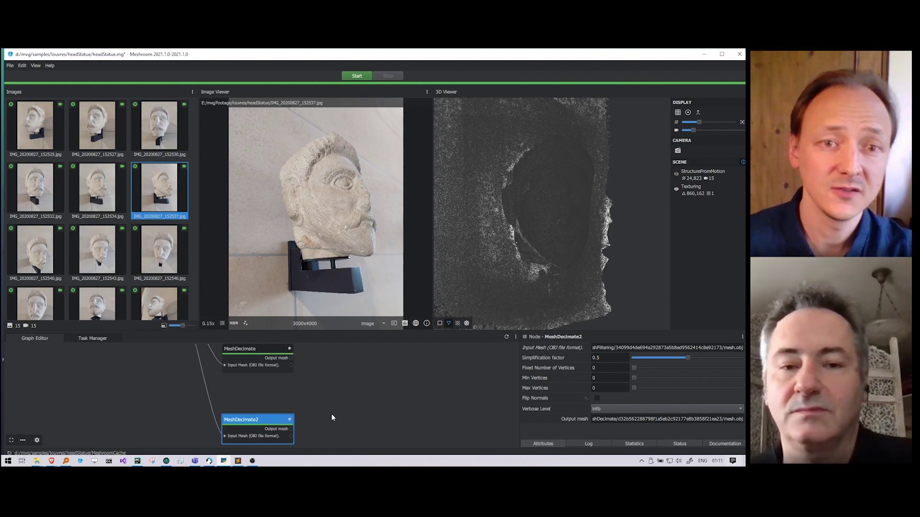
Set the duplicated decimation node's simplification factor to 0.1 and compute it.
{"action": "left_click", "coordinate": [607, 360]}
{"action": "key", "text": "Return"}
{"action": "scroll", "coordinate": [310, 404], "scroll_direction": "down", "scroll_amount": 3}
{"action": "right_click", "coordinate": [287, 408]}
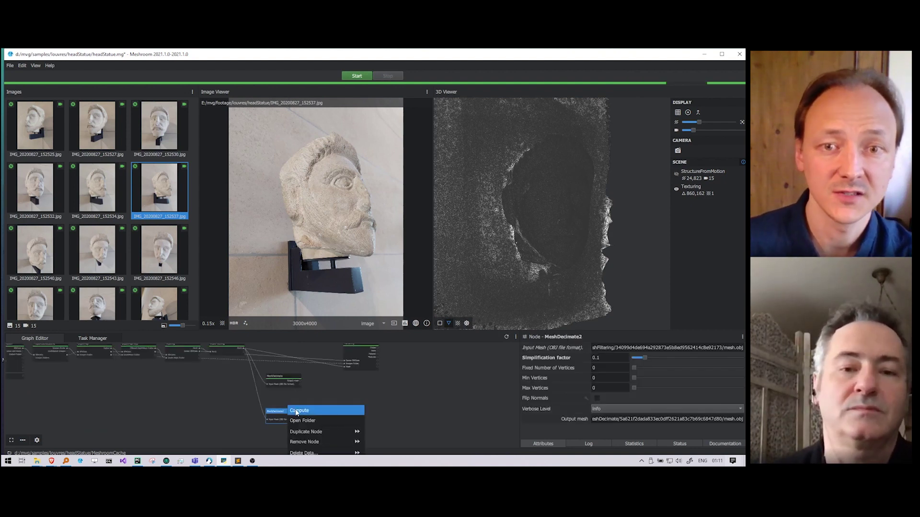
{"action": "left_click", "coordinate": [296, 411]}
Duplicate the Texturing node so that the copy sits beside MeshDecimate2.
{"action": "right_click", "coordinate": [361, 355]}
{"action": "left_click", "coordinate": [383, 377]}
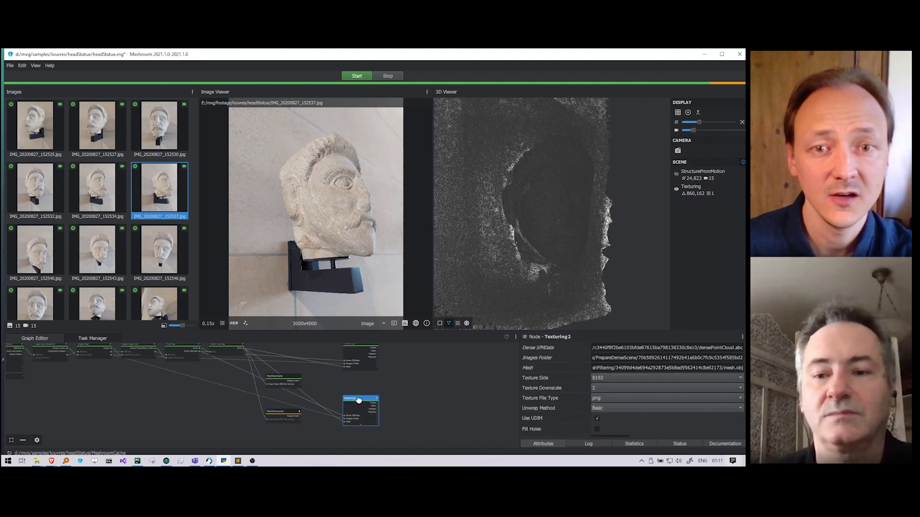
{"action": "scroll", "coordinate": [345, 408], "scroll_direction": "up", "scroll_amount": 2}
{"action": "scroll", "coordinate": [335, 402], "scroll_direction": "up", "scroll_amount": 2}
Remove Texturing2's existing Mesh input connection and connect MeshDecimate2's output mesh in its place.
{"action": "right_click", "coordinate": [346, 411]}
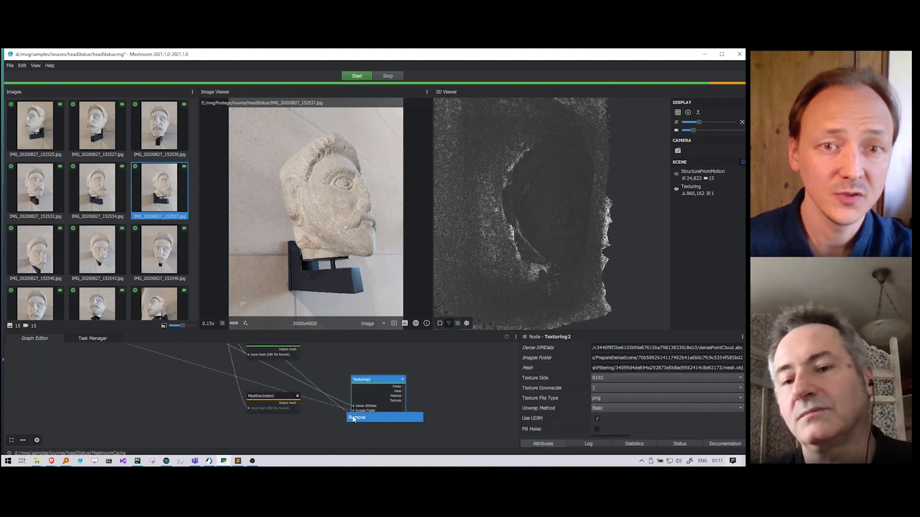
{"action": "left_click", "coordinate": [355, 418]}
{"action": "left_click", "coordinate": [273, 398]}
{"action": "left_click_drag", "start_coordinate": [300, 404], "coordinate": [354, 416]}
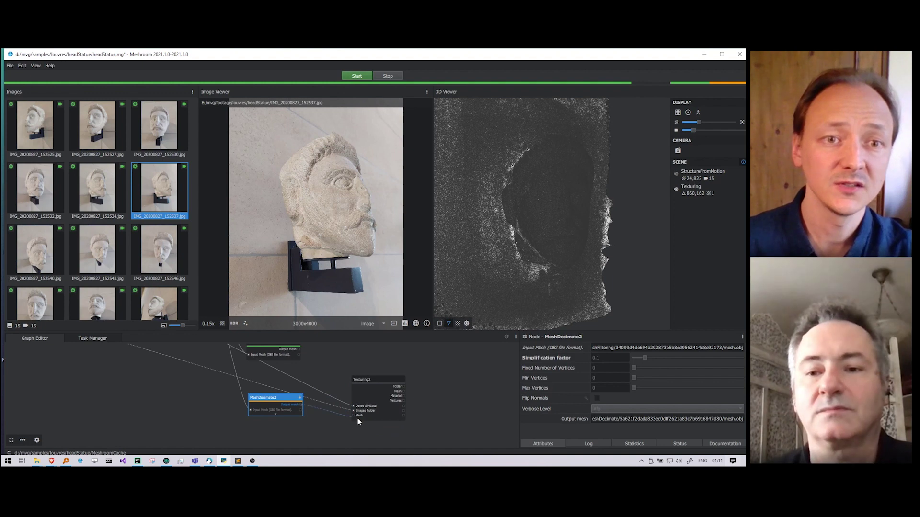
Compute the Texturing2 node, check the job's progress in the Task Manager and return to the graph.
{"action": "left_click", "coordinate": [373, 381]}
{"action": "right_click", "coordinate": [378, 382]}
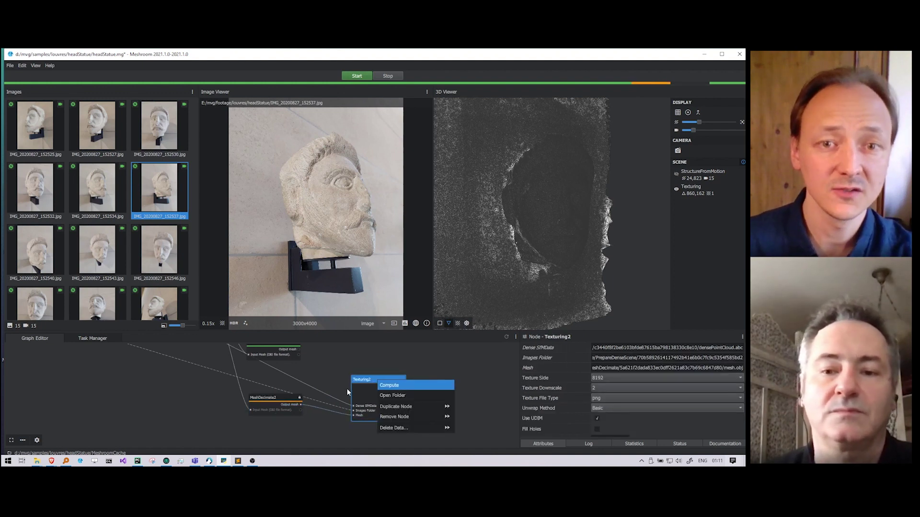
{"action": "left_click", "coordinate": [398, 386]}
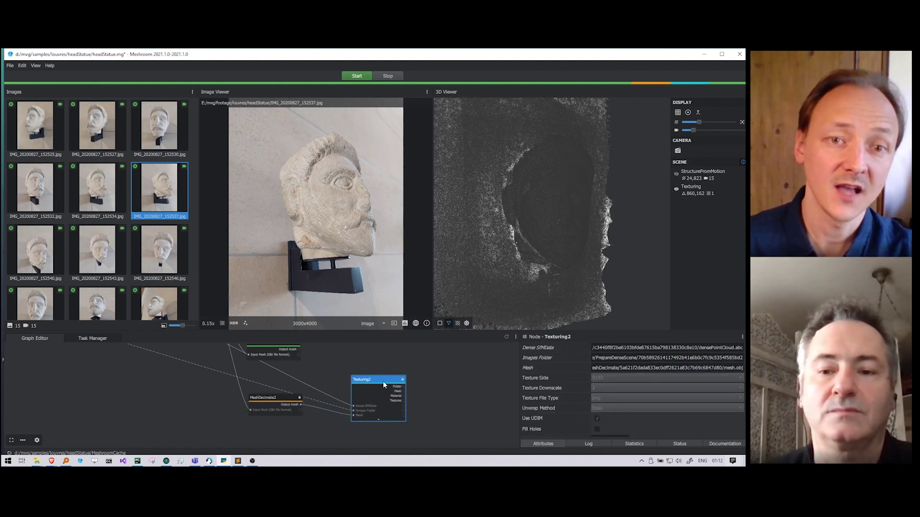
{"action": "left_click", "coordinate": [88, 338]}
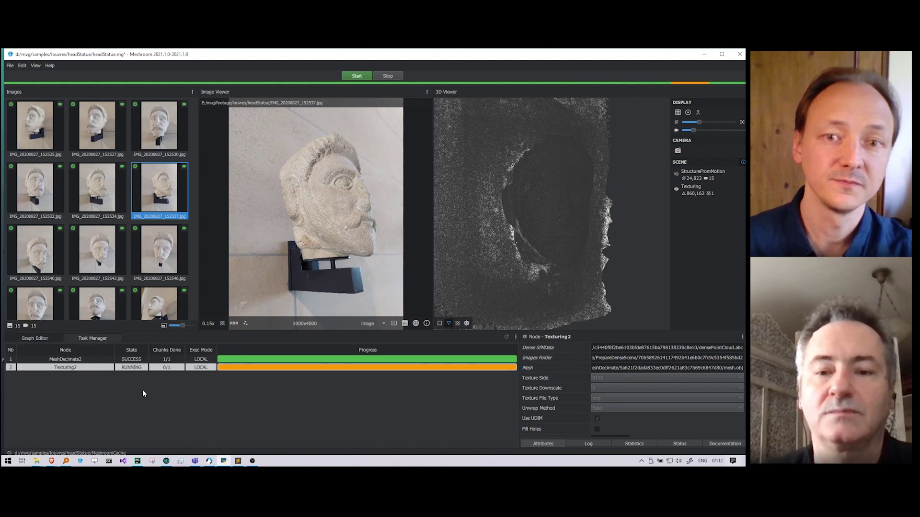
{"action": "left_click", "coordinate": [43, 339]}
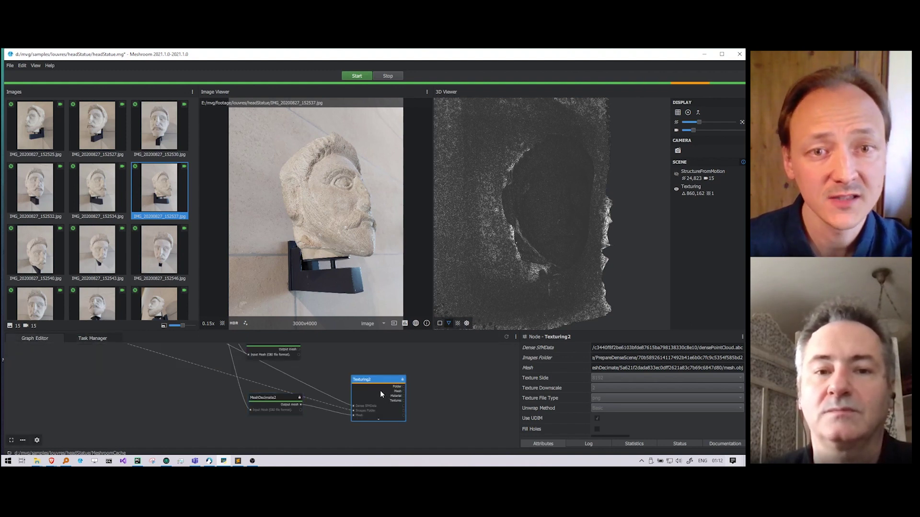
Load the MeshFiltering, MeshDecimate and MeshDecimate2 meshes into the 3D viewer one after another to compare their wireframe density.
{"action": "scroll", "coordinate": [380, 390], "scroll_direction": "down", "scroll_amount": 3}
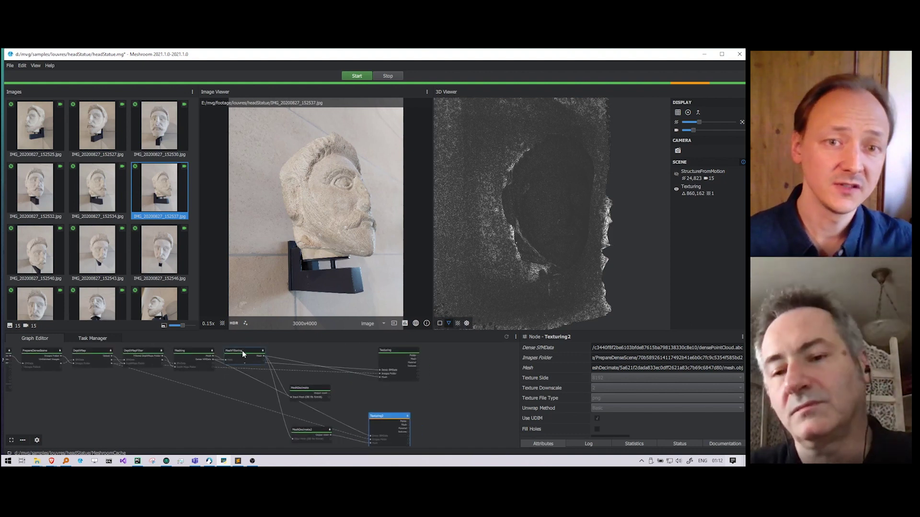
{"action": "left_click", "coordinate": [242, 351]}
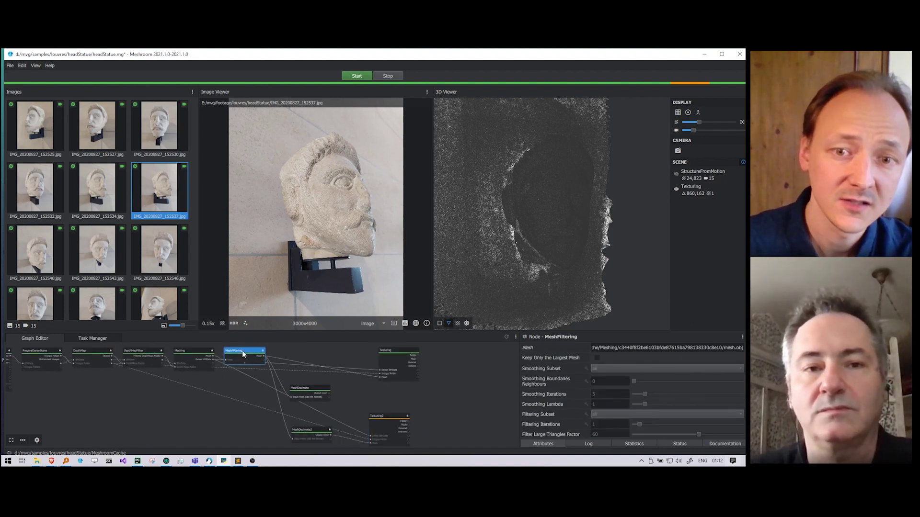
{"action": "double_click", "coordinate": [242, 349]}
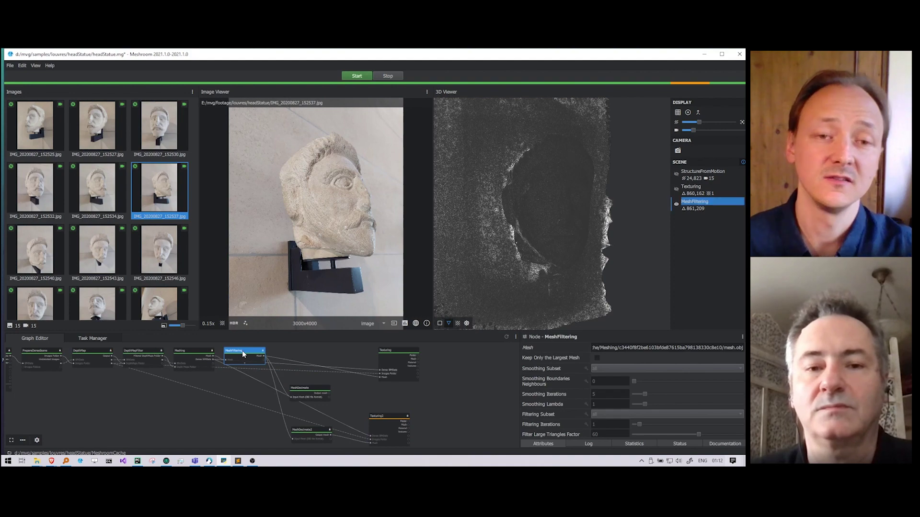
{"action": "left_click", "coordinate": [309, 389]}
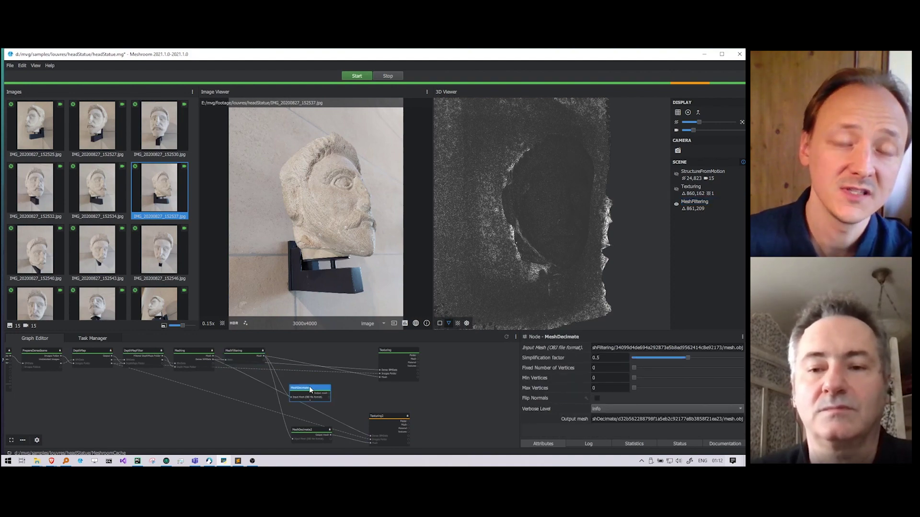
{"action": "double_click", "coordinate": [309, 386]}
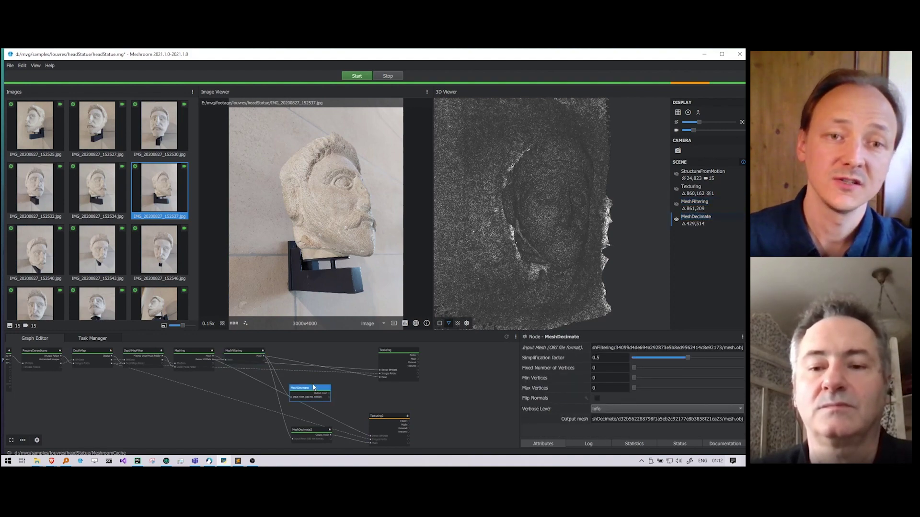
{"action": "scroll", "coordinate": [314, 411], "scroll_direction": "down", "scroll_amount": 2}
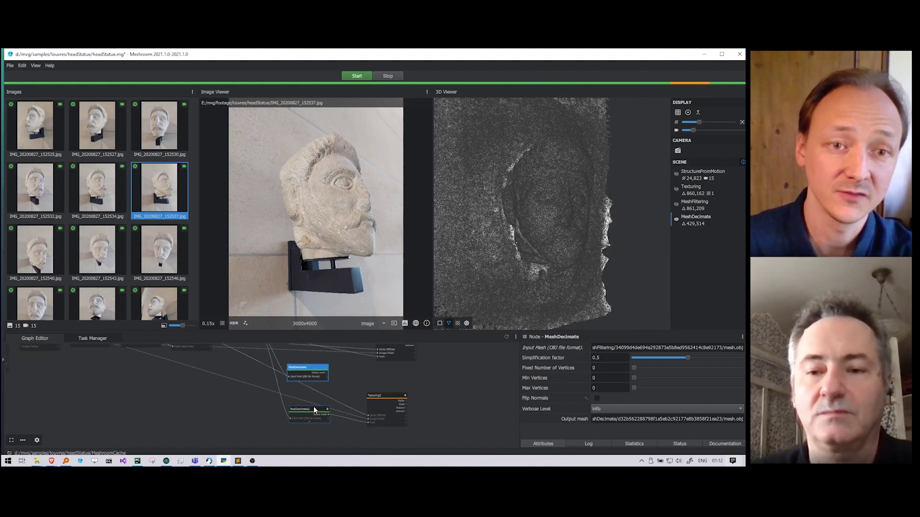
{"action": "double_click", "coordinate": [315, 409]}
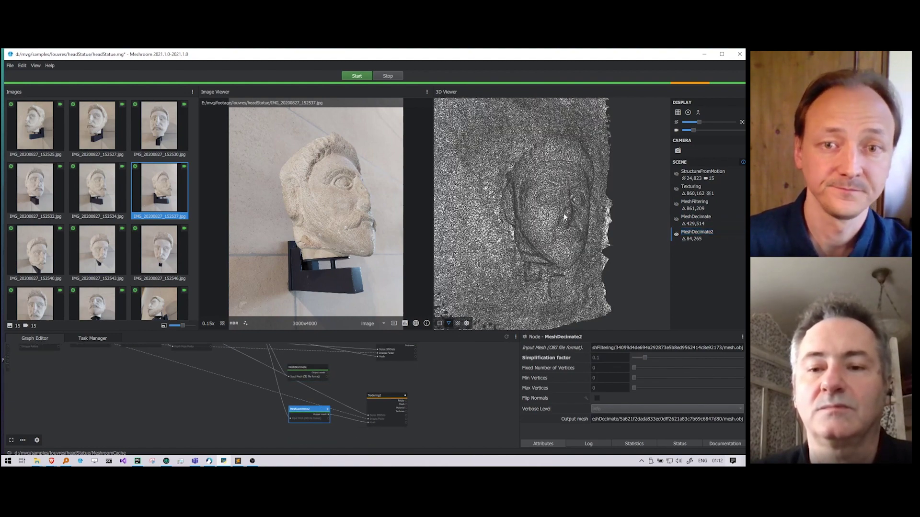
Enlarge the graph area, add a SketchfabUpload node beside Texturing and connect Texturing's Mesh and Material outputs to its Input Files.
{"action": "left_click_drag", "start_coordinate": [393, 330], "coordinate": [393, 316]}
{"action": "middle_click_drag", "start_coordinate": [379, 365], "coordinate": [318, 386]}
{"action": "left_click", "coordinate": [314, 352]}
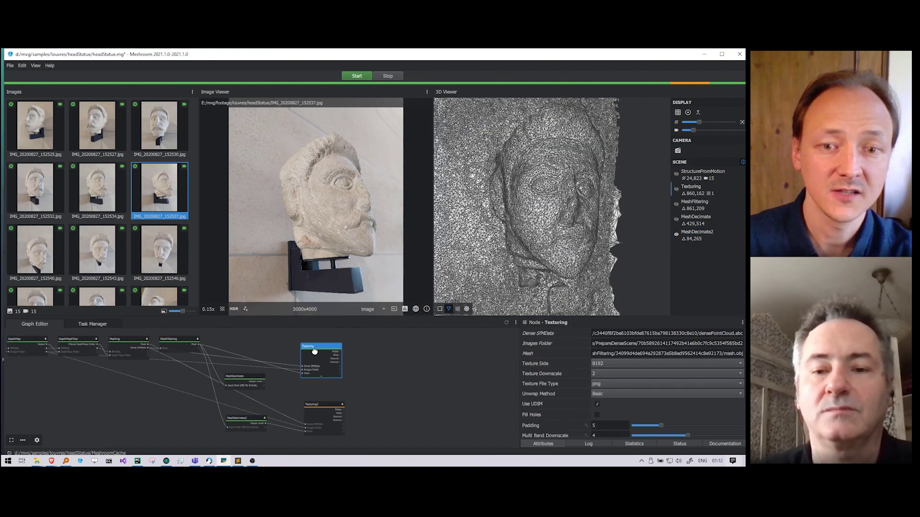
{"action": "right_click", "coordinate": [389, 351]}
{"action": "type", "text": "ske"}
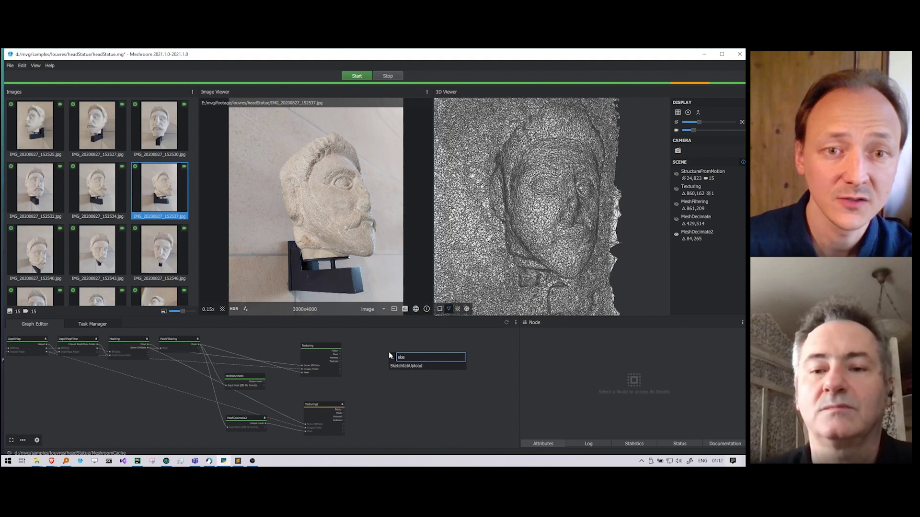
{"action": "left_click", "coordinate": [406, 366]}
{"action": "mouse_move", "coordinate": [407, 358]}
{"action": "left_mouse_down"}
{"action": "mouse_move", "coordinate": [330, 358]}
{"action": "mouse_move", "coordinate": [387, 364]}
{"action": "left_mouse_up"}
{"action": "scroll", "coordinate": [341, 352], "scroll_direction": "up", "scroll_amount": 3}
{"action": "left_click_drag", "start_coordinate": [331, 372], "coordinate": [384, 362]}
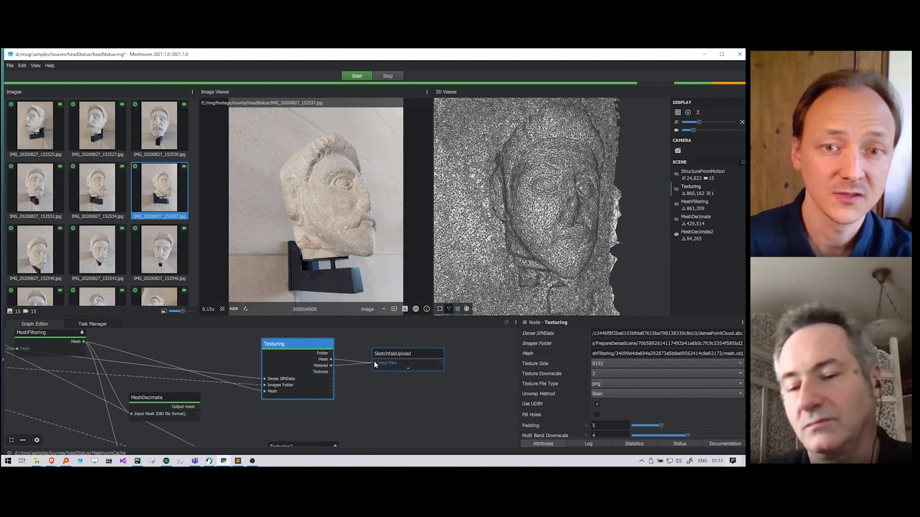
Examine the SketchfabUpload node's attributes, including API Token, Title, License and Tags, and its place in the whole graph.
{"action": "left_click", "coordinate": [394, 356]}
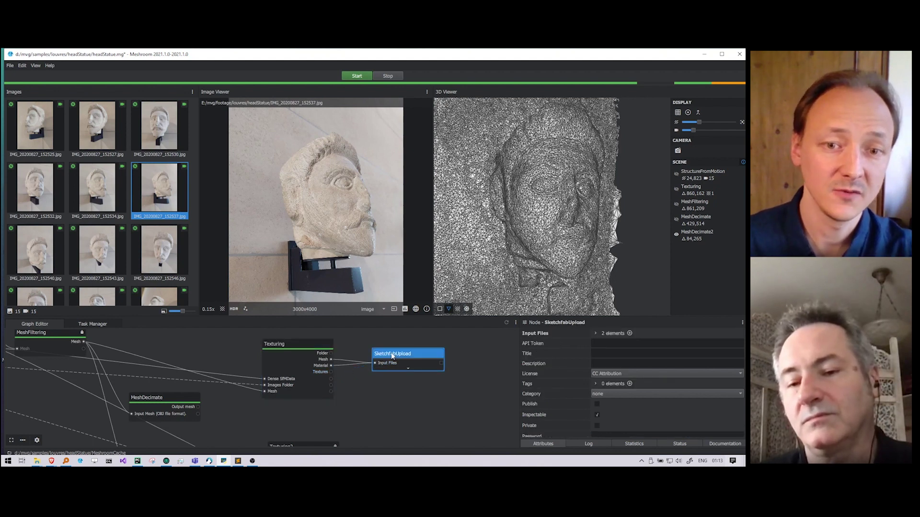
{"action": "left_click", "coordinate": [599, 343]}
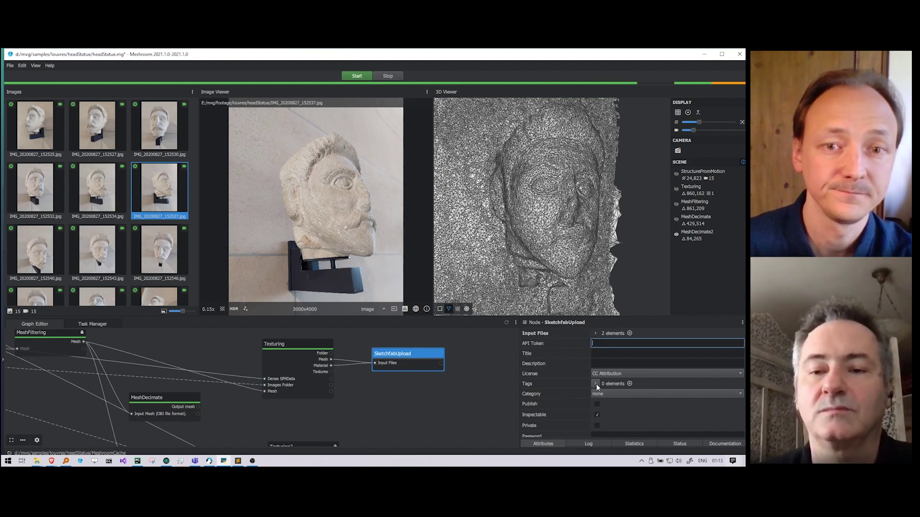
{"action": "scroll", "coordinate": [542, 369], "scroll_direction": "down", "scroll_amount": 1}
{"action": "scroll", "coordinate": [542, 369], "scroll_direction": "up", "scroll_amount": 1}
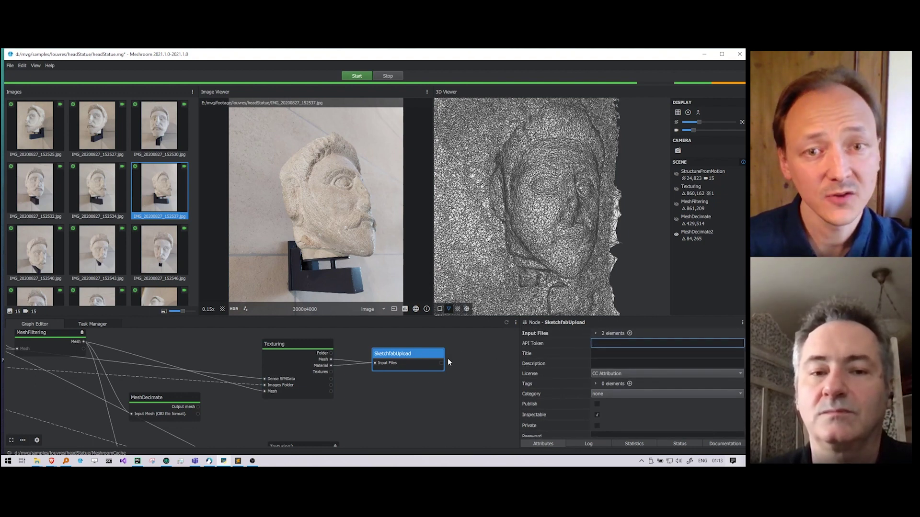
{"action": "scroll", "coordinate": [378, 389], "scroll_direction": "down", "scroll_amount": 3}
{"action": "middle_click_drag", "start_coordinate": [378, 389], "coordinate": [408, 368]}
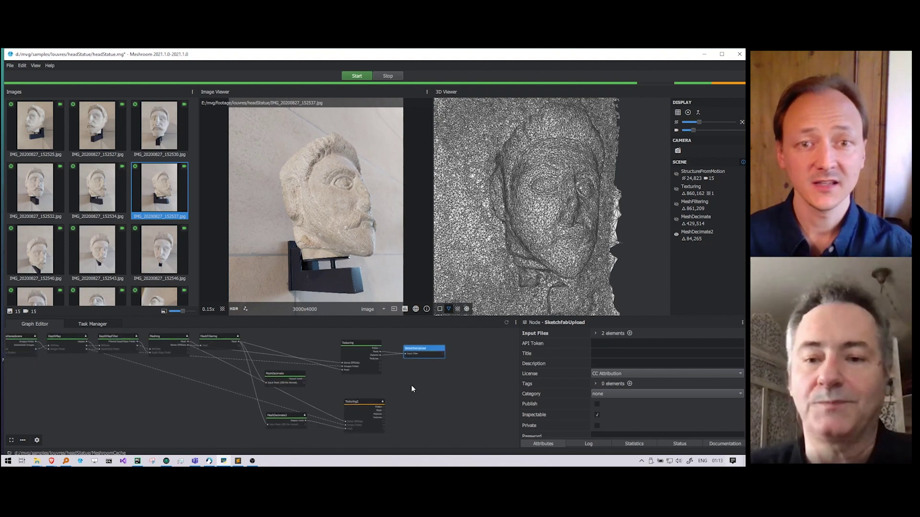
Load the Texturing2 result into the 3D viewer, switch to textured display and compare it with the original Texturing result.
{"action": "double_click", "coordinate": [364, 409]}
{"action": "left_click_drag", "start_coordinate": [534, 209], "coordinate": [538, 211]}
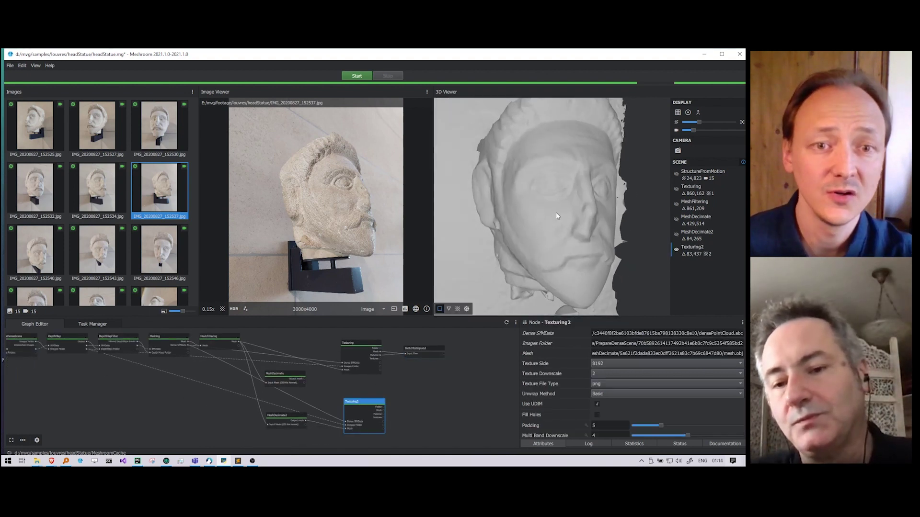
{"action": "scroll", "coordinate": [564, 215], "scroll_direction": "up", "scroll_amount": 2}
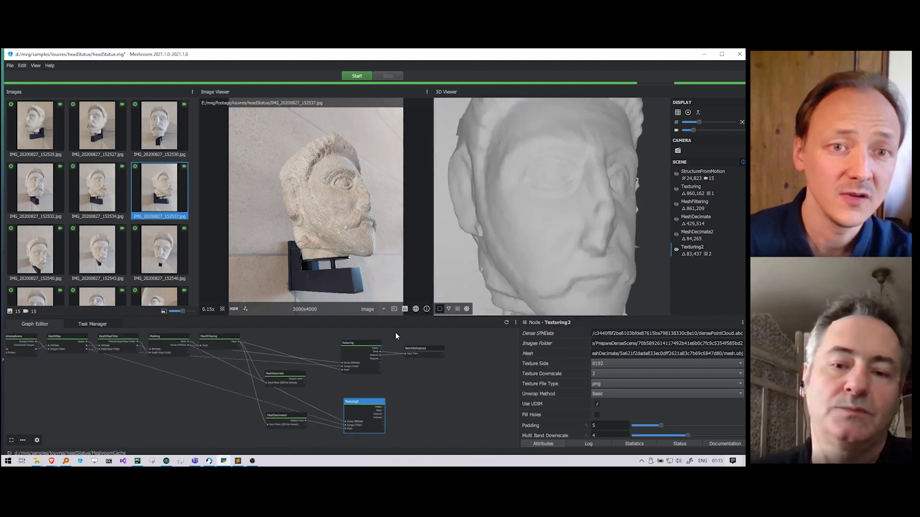
{"action": "double_click", "coordinate": [363, 342]}
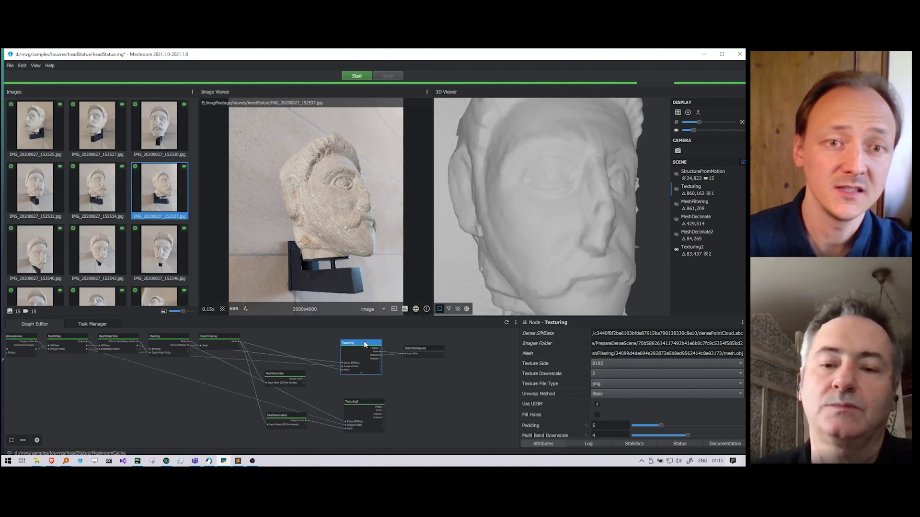
{"action": "left_click", "coordinate": [457, 309]}
{"action": "left_click", "coordinate": [360, 401]}
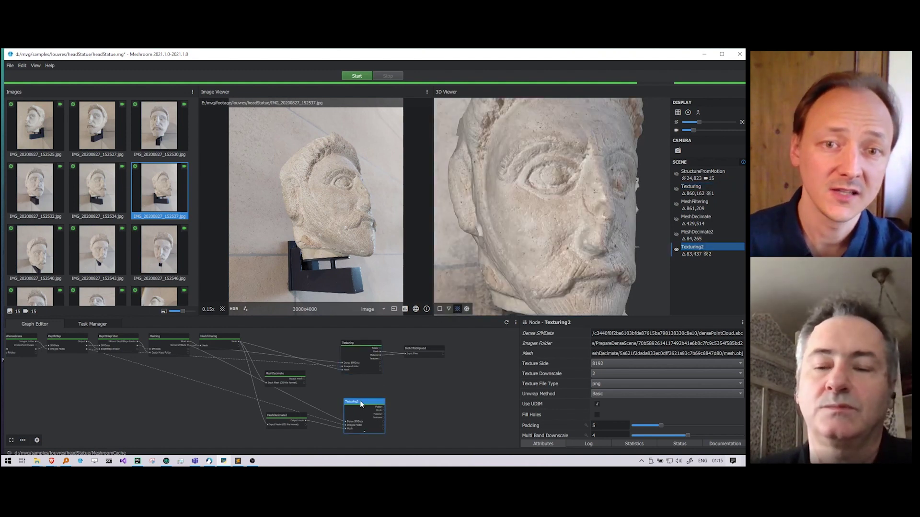
{"action": "left_click", "coordinate": [354, 343]}
{"action": "left_click", "coordinate": [360, 402]}
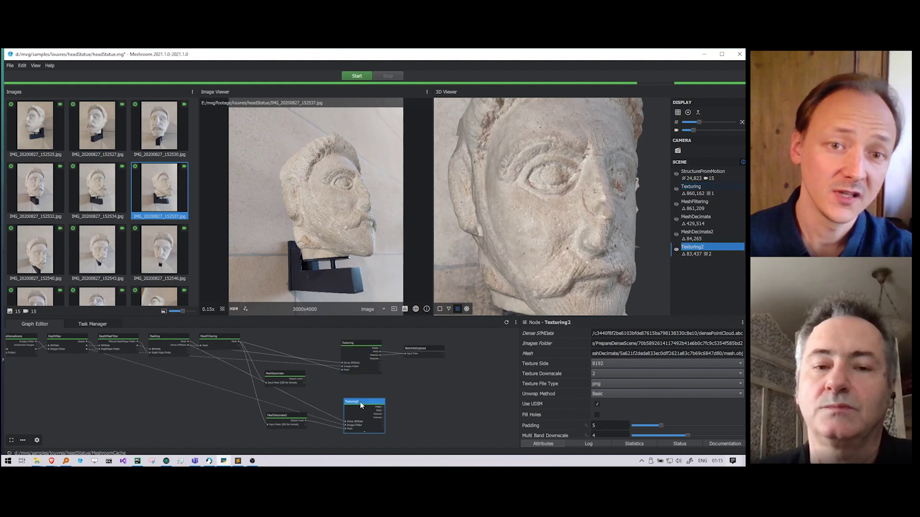
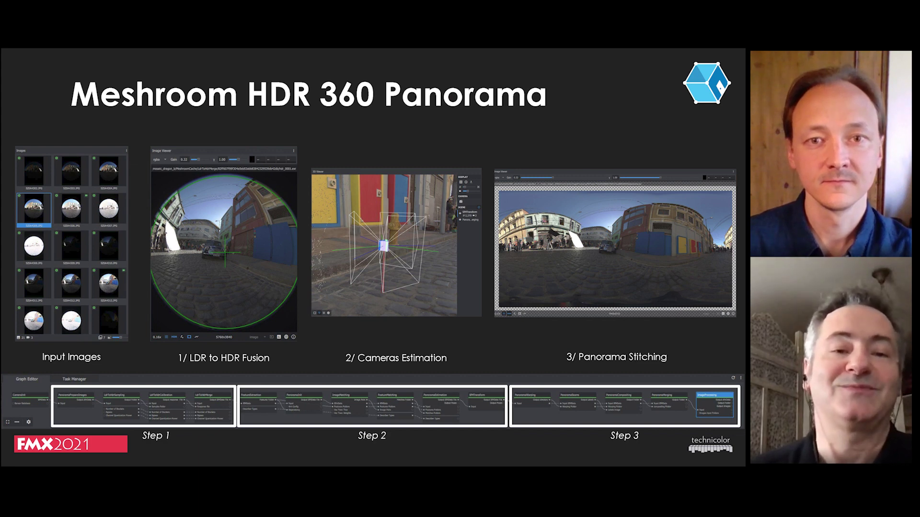
Switch from the slides to the empty Meshroom project and create a new Panorama Fisheye HDR pipeline.
{"action": "key", "text": "alt+Tab"}
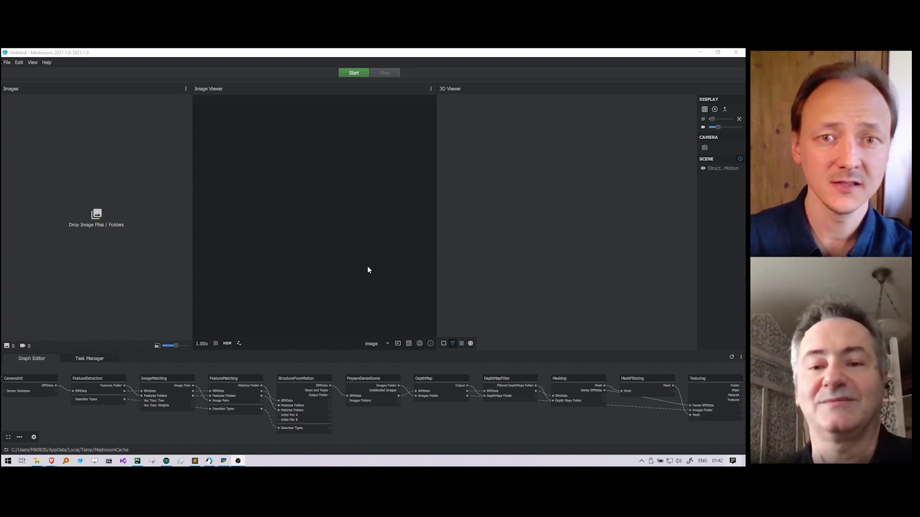
{"action": "left_click", "coordinate": [6, 63]}
{"action": "mouse_move", "coordinate": [28, 84]}
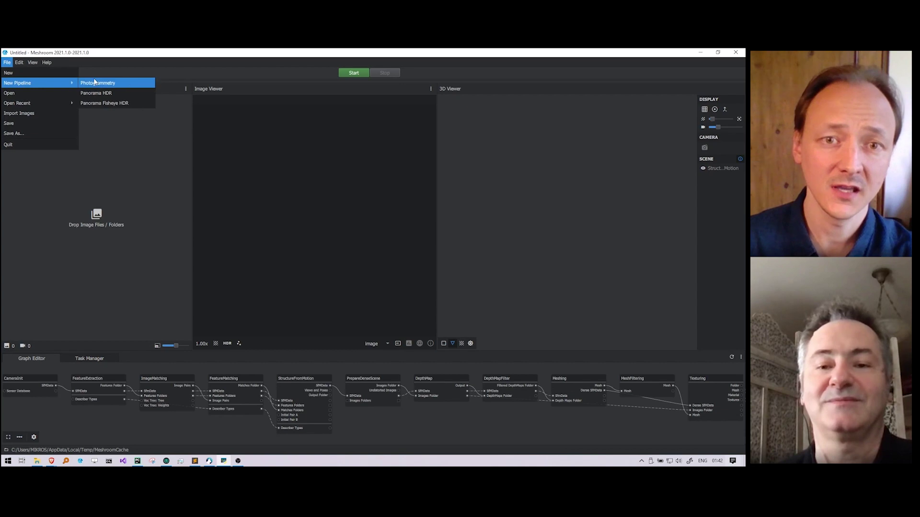
{"action": "left_click", "coordinate": [113, 104]}
Import all the JPG fisheye photos from the 11_Mosaic_Dragon folder into the project, leaving out the CR2 files.
{"action": "left_click", "coordinate": [36, 461]}
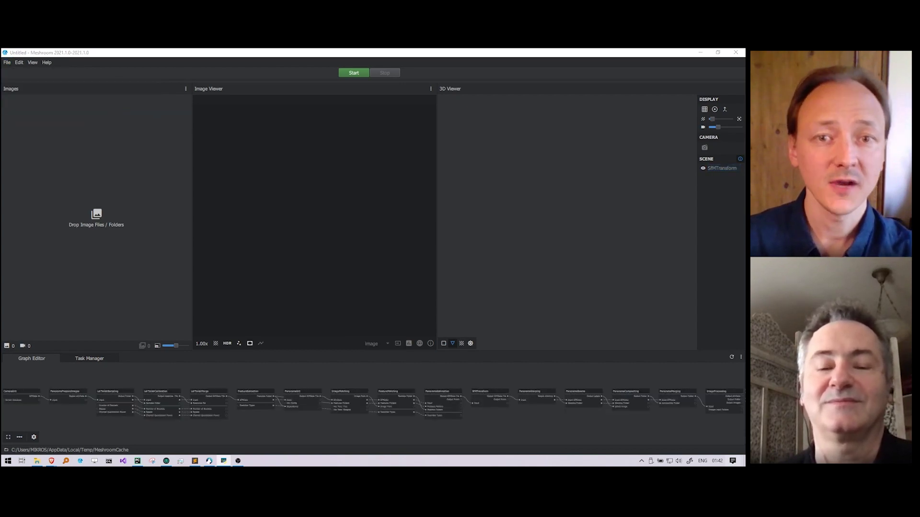
{"action": "left_click_drag", "start_coordinate": [437, 82], "coordinate": [455, 75]}
{"action": "left_click", "coordinate": [417, 366]}
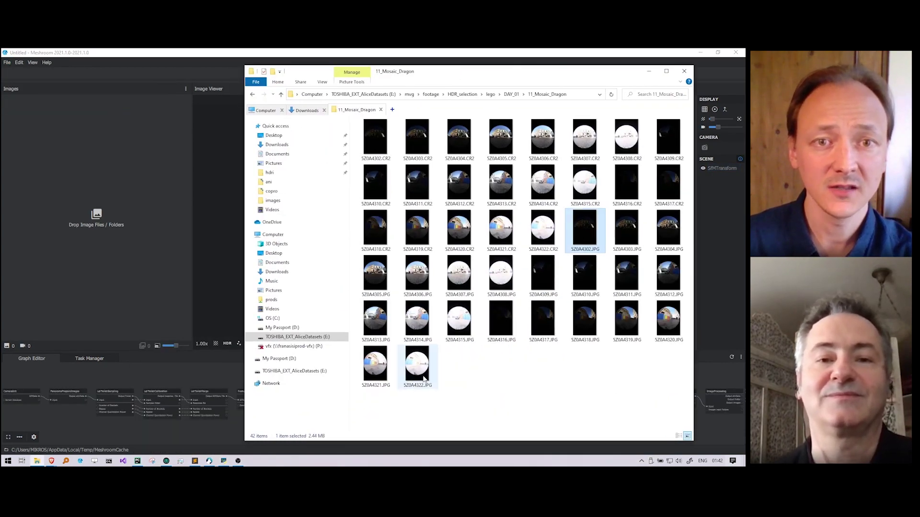
{"action": "left_click", "coordinate": [580, 242], "text": "shift"}
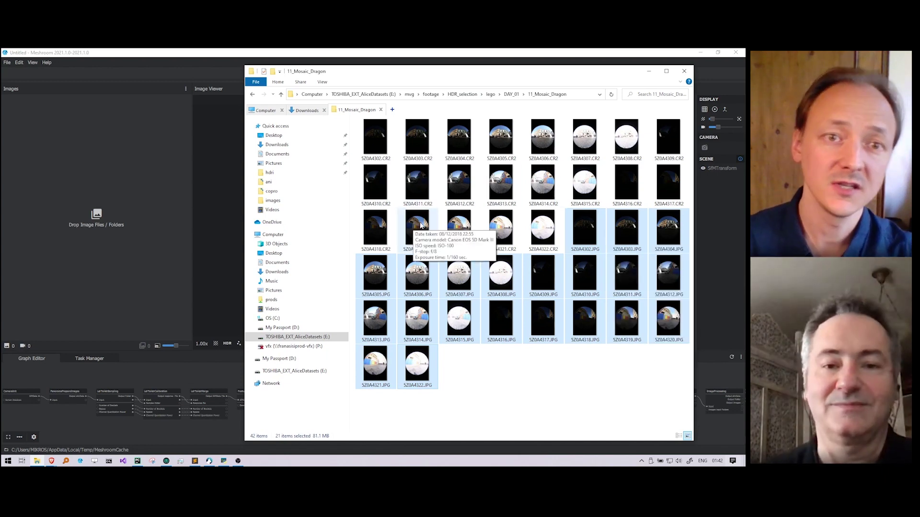
{"action": "left_click_drag", "start_coordinate": [623, 268], "coordinate": [154, 183]}
{"action": "left_click", "coordinate": [180, 62]}
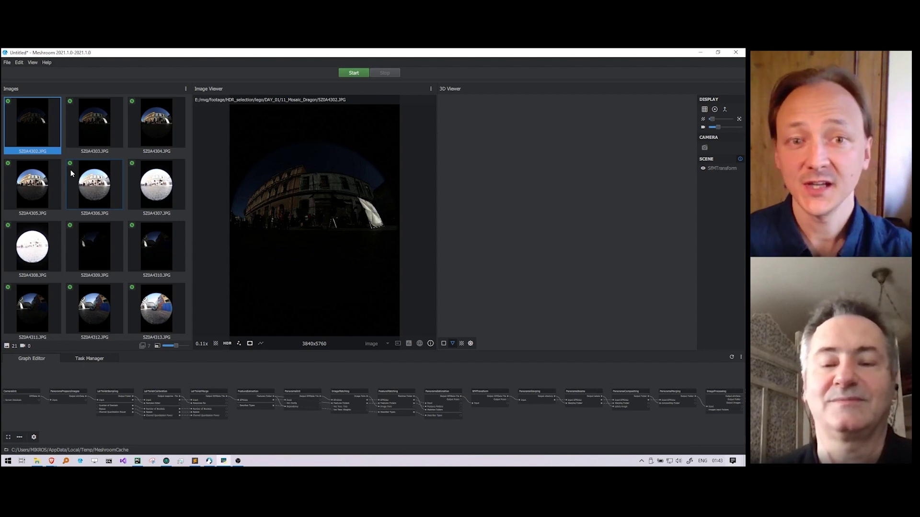
Save the project as test in the HDR_selection/fmx folder.
{"action": "left_click", "coordinate": [7, 62]}
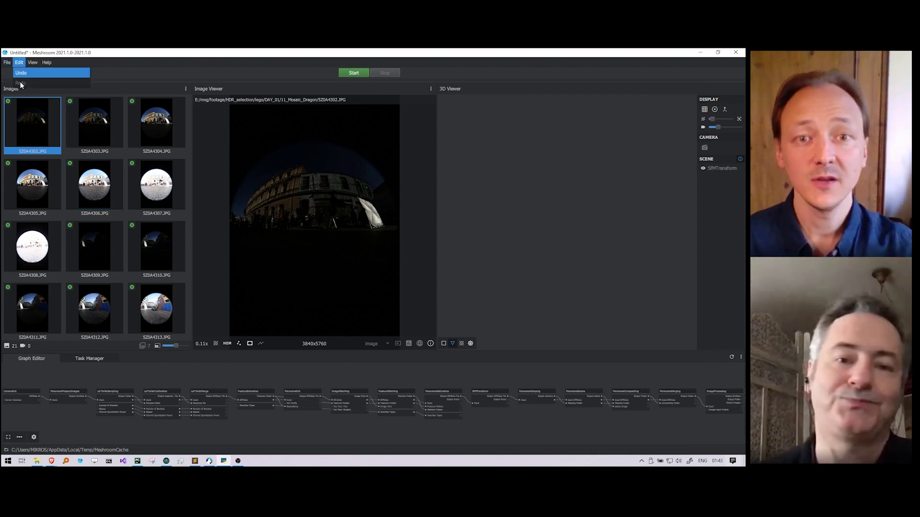
{"action": "left_click", "coordinate": [20, 124]}
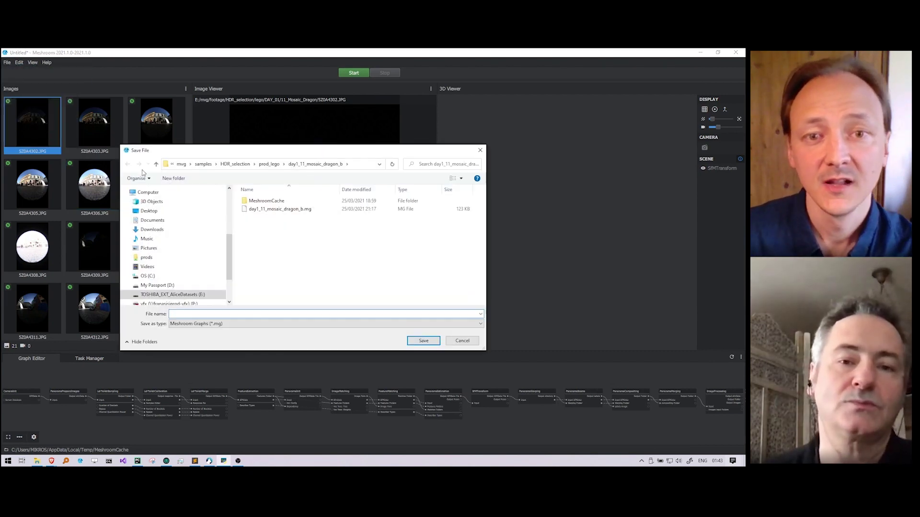
{"action": "left_click", "coordinate": [237, 164]}
{"action": "double_click", "coordinate": [260, 201]}
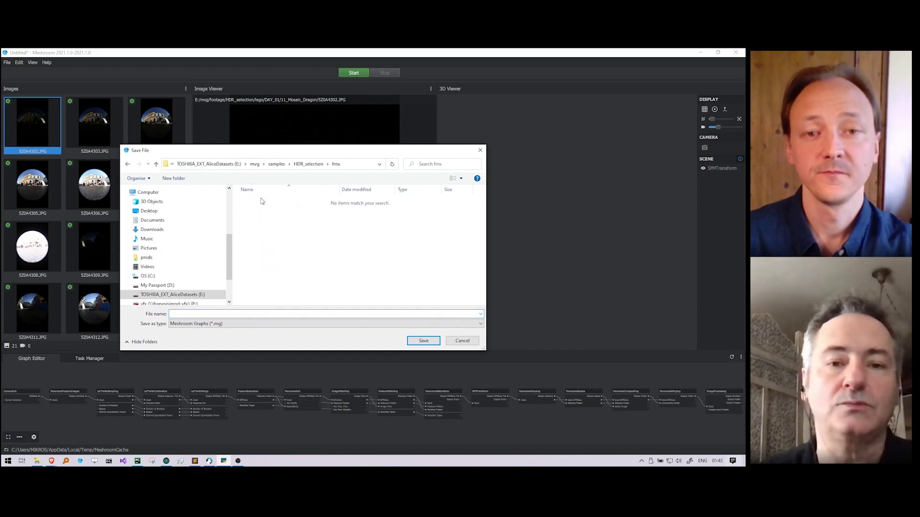
{"action": "type", "text": "test"}
{"action": "key", "text": "Return"}
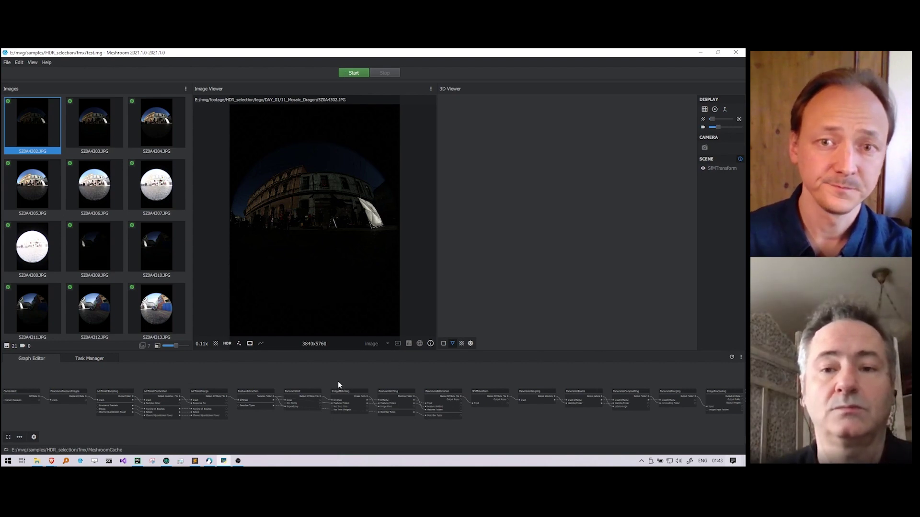
Compute the pipeline up to the LdrToHdrMerge node and check the metadata of the selected dark source image.
{"action": "right_click", "coordinate": [204, 392]}
{"action": "left_click", "coordinate": [211, 396]}
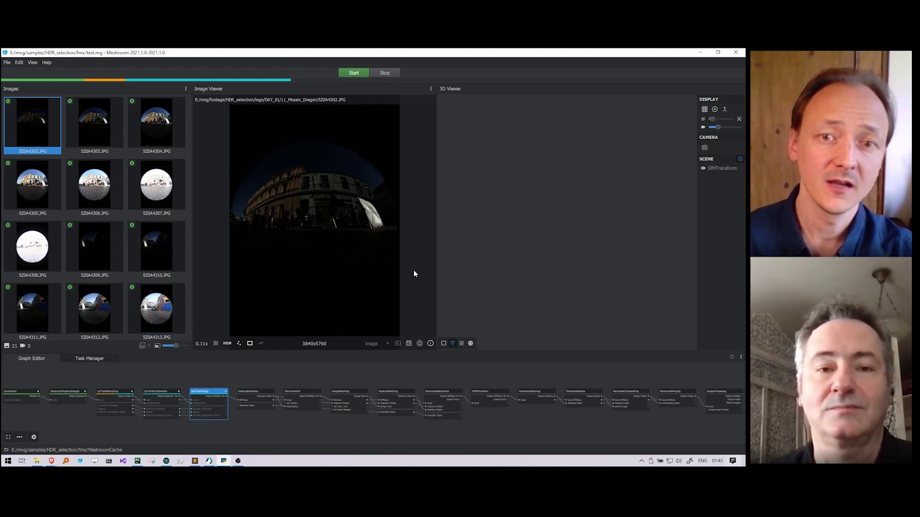
{"action": "left_click", "coordinate": [431, 344]}
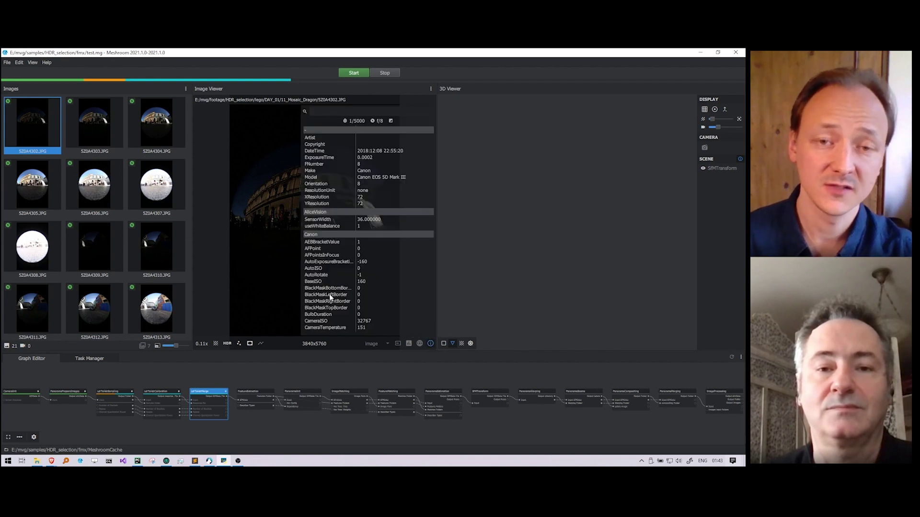
{"action": "left_click", "coordinate": [430, 344]}
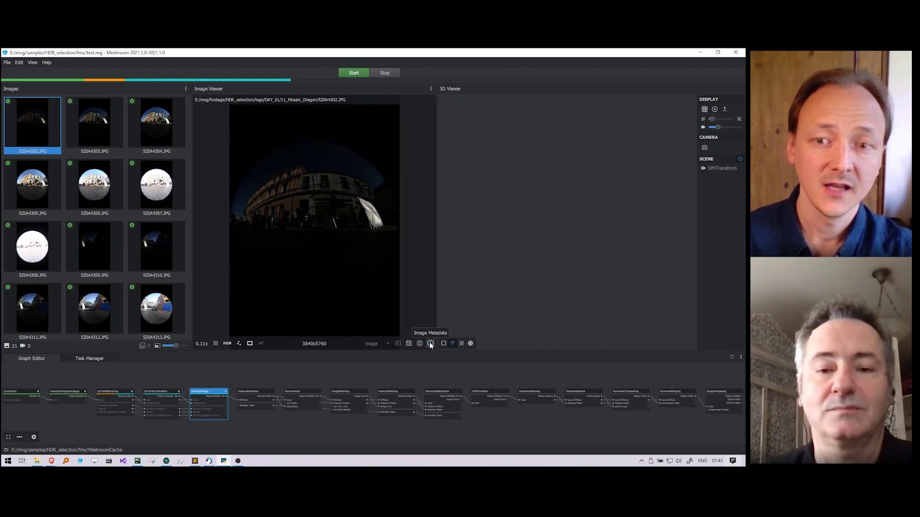
{"action": "scroll", "coordinate": [122, 403], "scroll_direction": "up", "scroll_amount": 5}
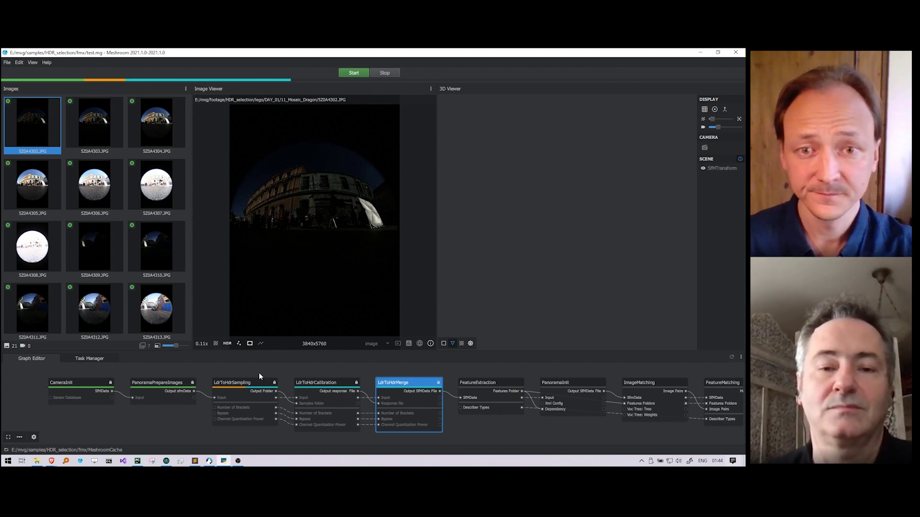
Display a brightly exposed fisheye photo and examine the camera response function curve from LdrToHdrCalibration.
{"action": "left_click", "coordinate": [94, 184]}
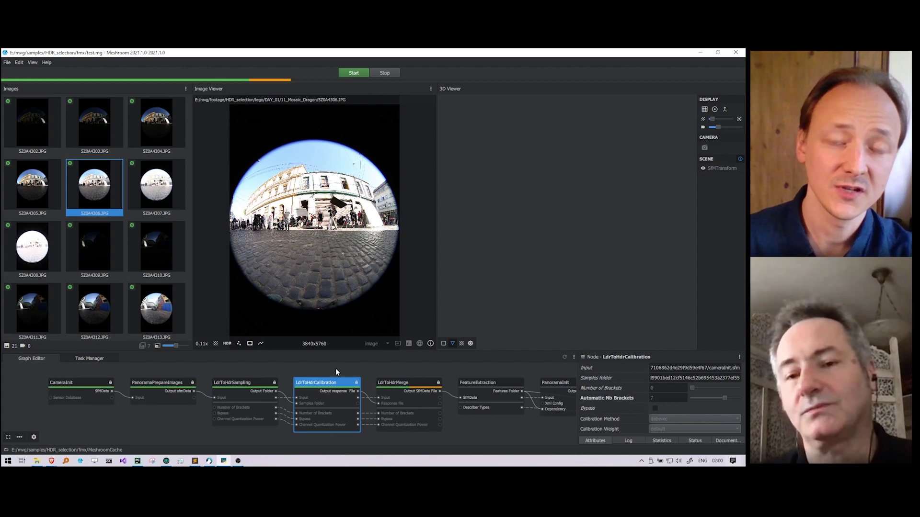
{"action": "left_click", "coordinate": [260, 343]}
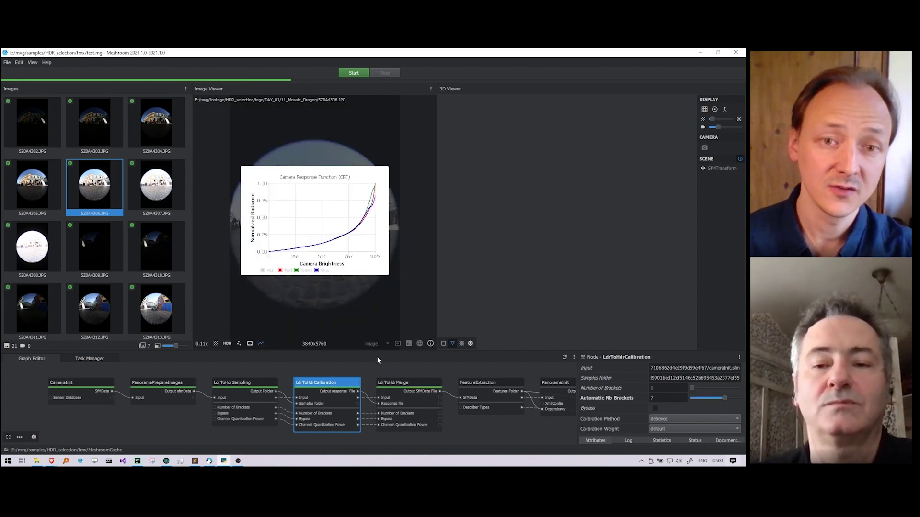
{"action": "left_click", "coordinate": [260, 343]}
{"action": "middle_click_drag", "start_coordinate": [338, 367], "coordinate": [200, 367]}
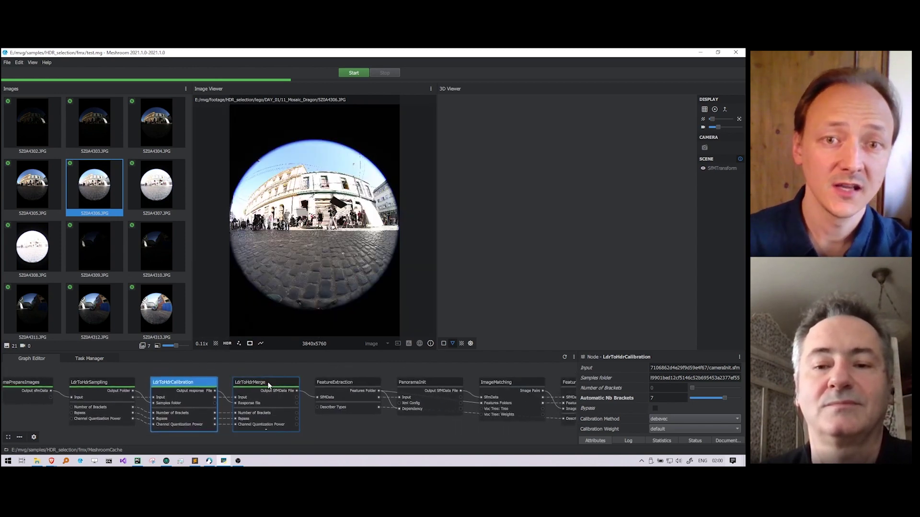
Show the merged HDR images with the HDR viewer enabled, inspect hdr_0000.exr at gain 0.02 and reset the gain to 1.00.
{"action": "left_click", "coordinate": [143, 346]}
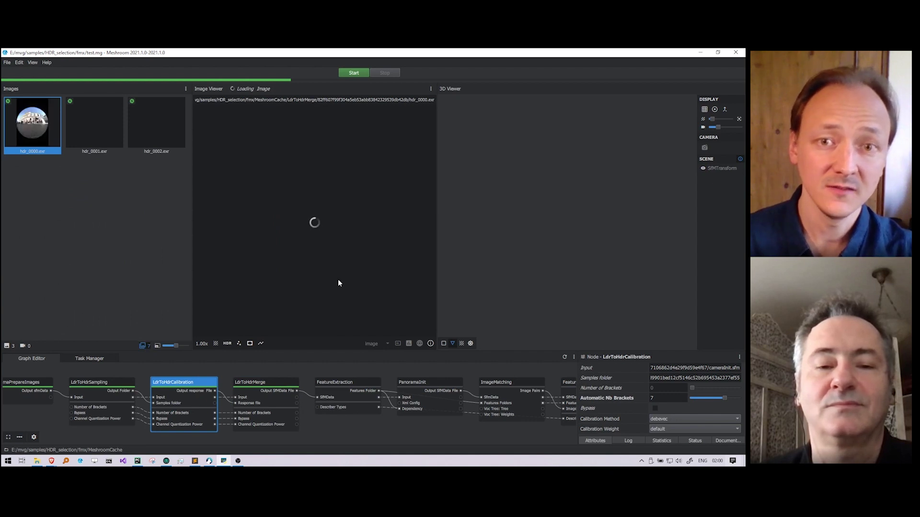
{"action": "left_click", "coordinate": [226, 343]}
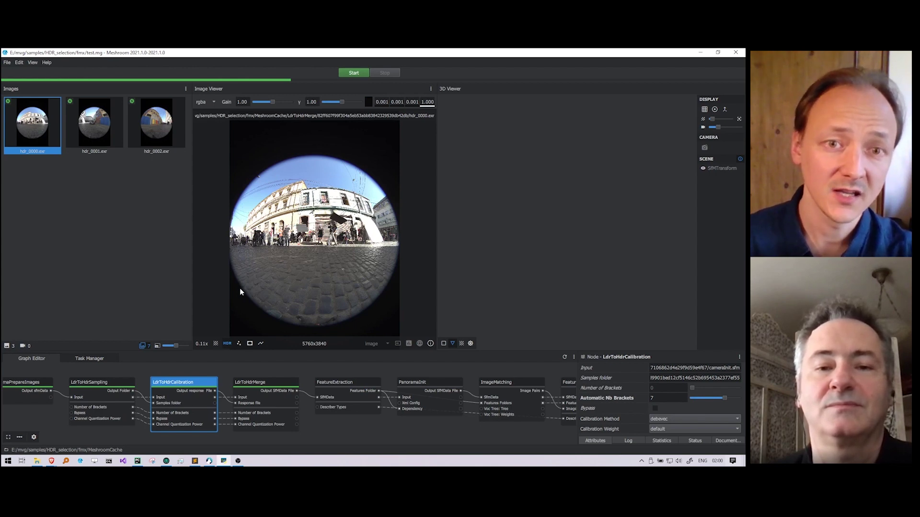
{"action": "left_click_drag", "start_coordinate": [272, 101], "coordinate": [259, 107]}
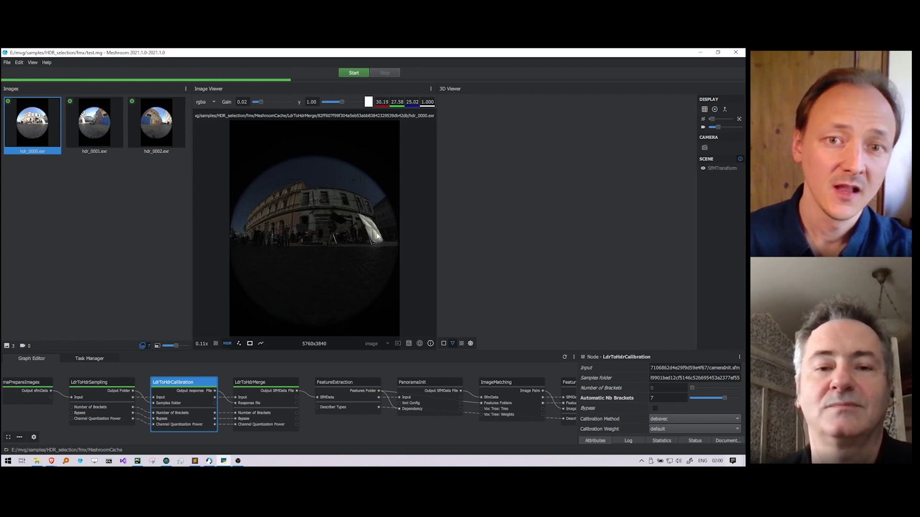
{"action": "scroll", "coordinate": [374, 234], "scroll_direction": "up", "scroll_amount": 8}
{"action": "key", "text": "f"}
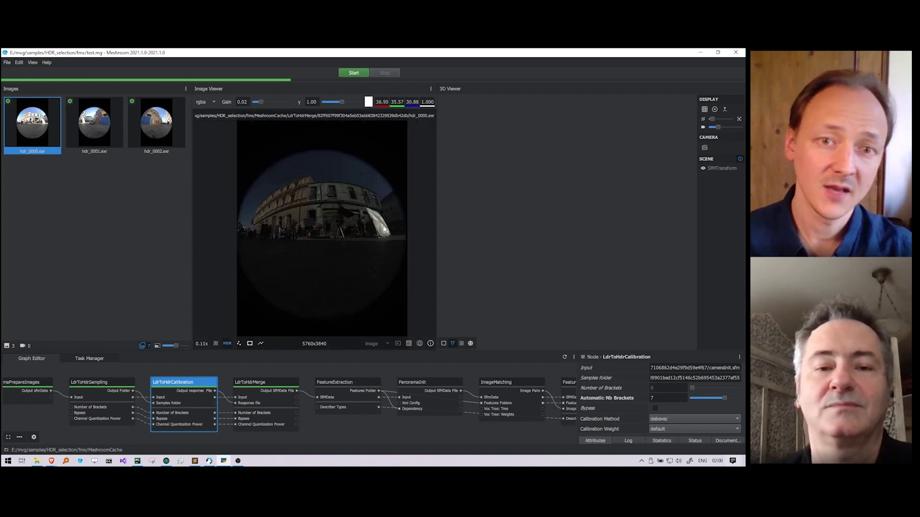
{"action": "double_click", "coordinate": [227, 102]}
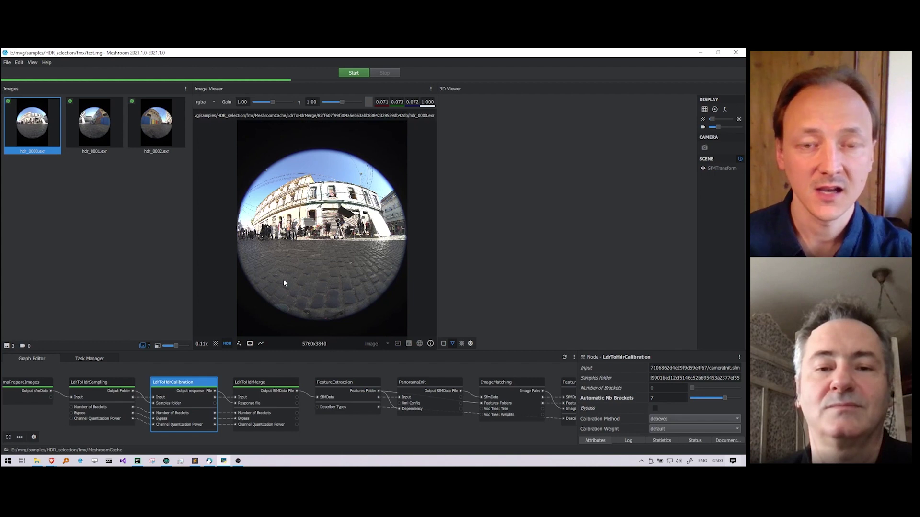
Compute the pipeline up to the PanoramaInit node and inspect the extracted features overlaid on hdr_0000.exr.
{"action": "scroll", "coordinate": [357, 369], "scroll_direction": "down", "scroll_amount": 2}
{"action": "right_click", "coordinate": [334, 385]}
{"action": "left_click", "coordinate": [344, 388]}
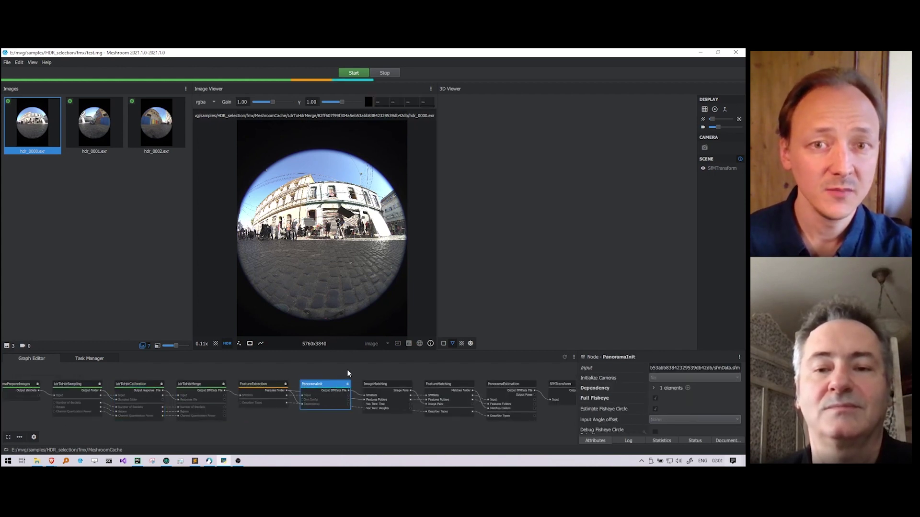
{"action": "left_click", "coordinate": [238, 344]}
{"action": "scroll", "coordinate": [237, 335], "scroll_direction": "up", "scroll_amount": 3}
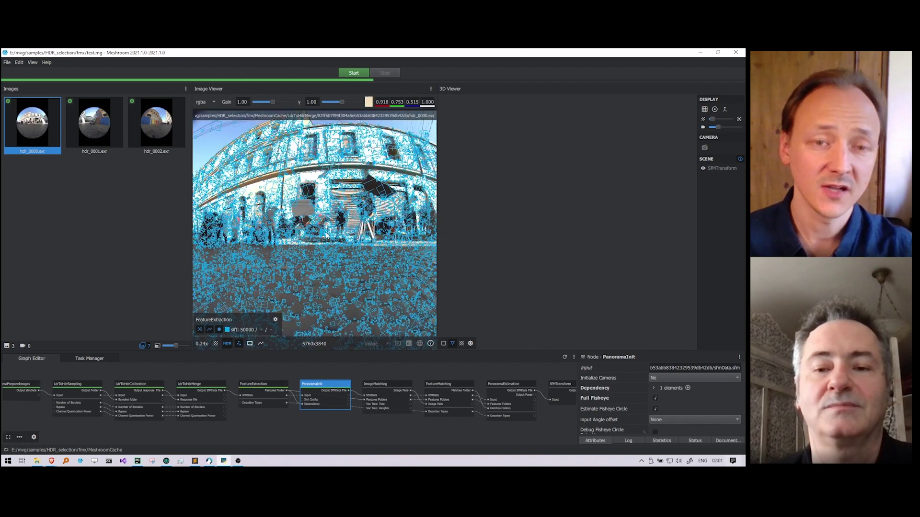
{"action": "left_click", "coordinate": [239, 343]}
{"action": "scroll", "coordinate": [281, 257], "scroll_direction": "down", "scroll_amount": 4}
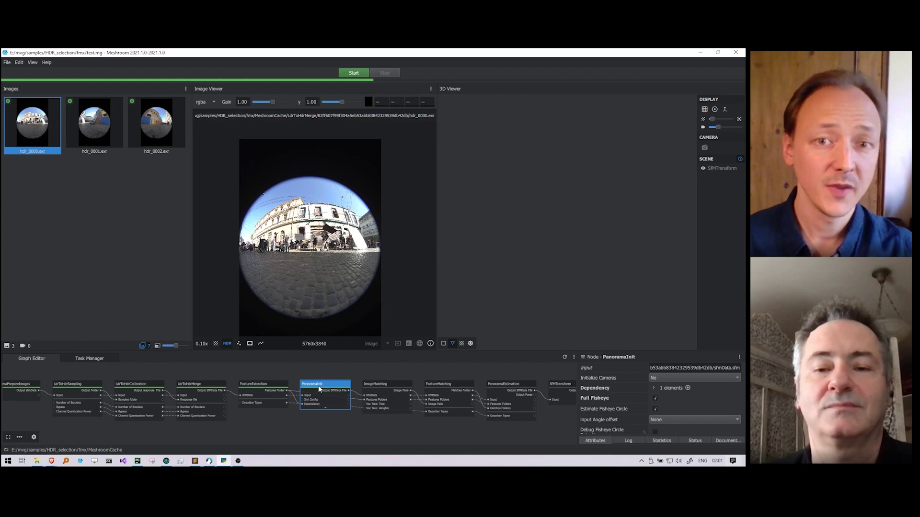
Show the fisheye circle, try positioning and resizing it manually with Estimate Fisheye Circle disabled, and re-enable the automatic estimation.
{"action": "left_click", "coordinate": [249, 343]}
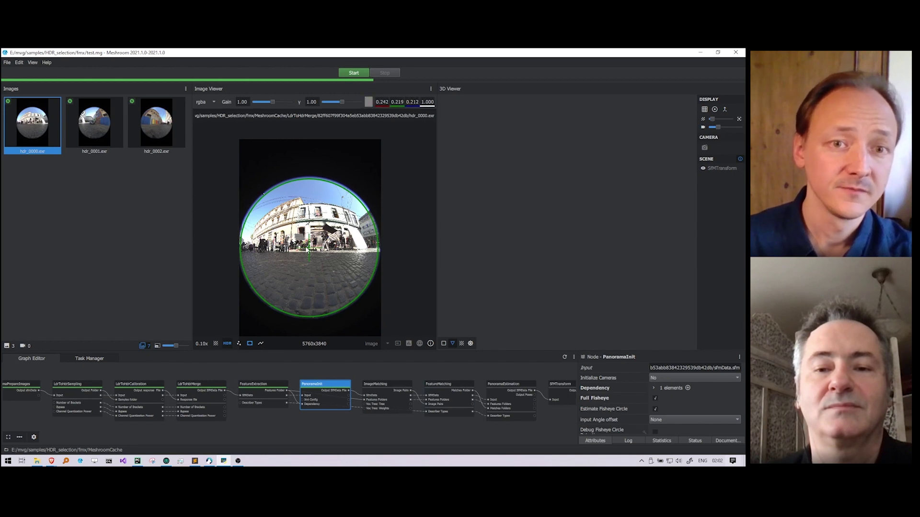
{"action": "left_click", "coordinate": [655, 409]}
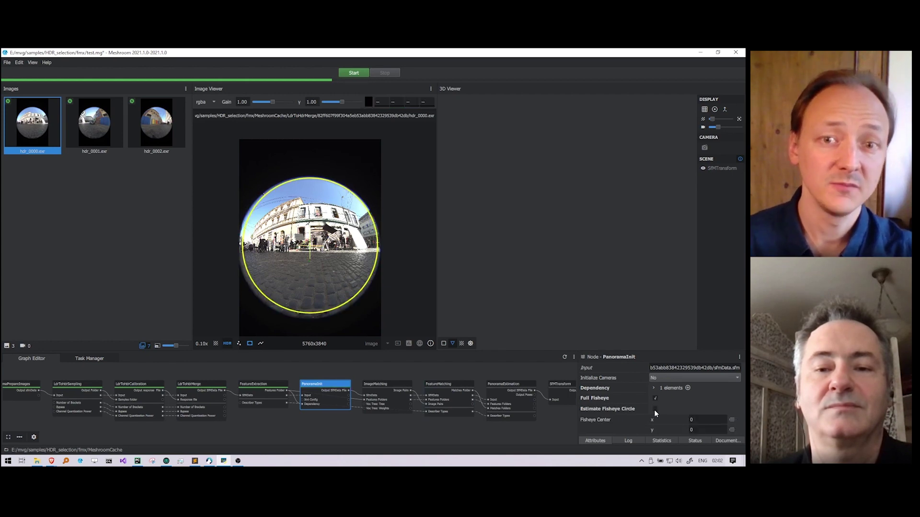
{"action": "left_click_drag", "start_coordinate": [317, 244], "coordinate": [312, 246]}
{"action": "left_click_drag", "start_coordinate": [379, 251], "coordinate": [374, 258]}
{"action": "left_click", "coordinate": [655, 408]}
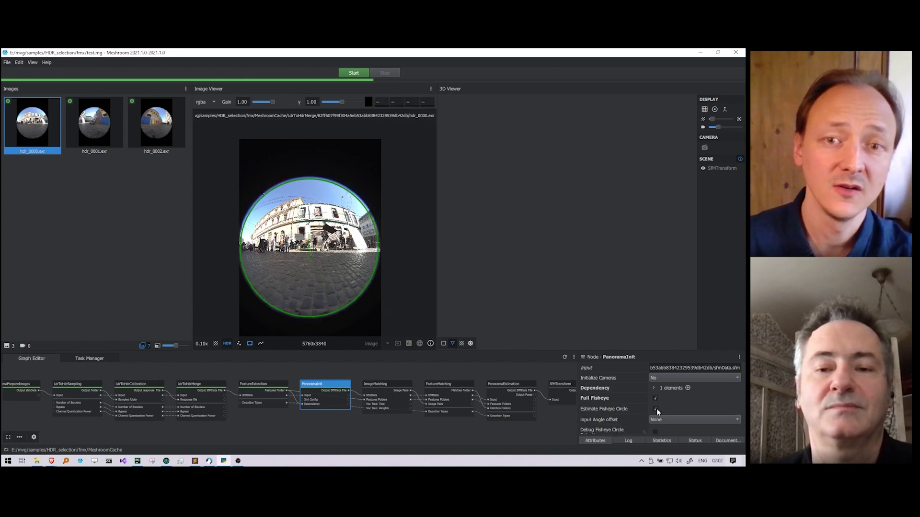
Compute the pipeline up to the SfMTransform node and hide the fisheye circle overlay.
{"action": "middle_click_drag", "start_coordinate": [429, 379], "coordinate": [160, 380]}
{"action": "right_click", "coordinate": [313, 391]}
{"action": "left_click", "coordinate": [331, 394]}
{"action": "left_click", "coordinate": [250, 343]}
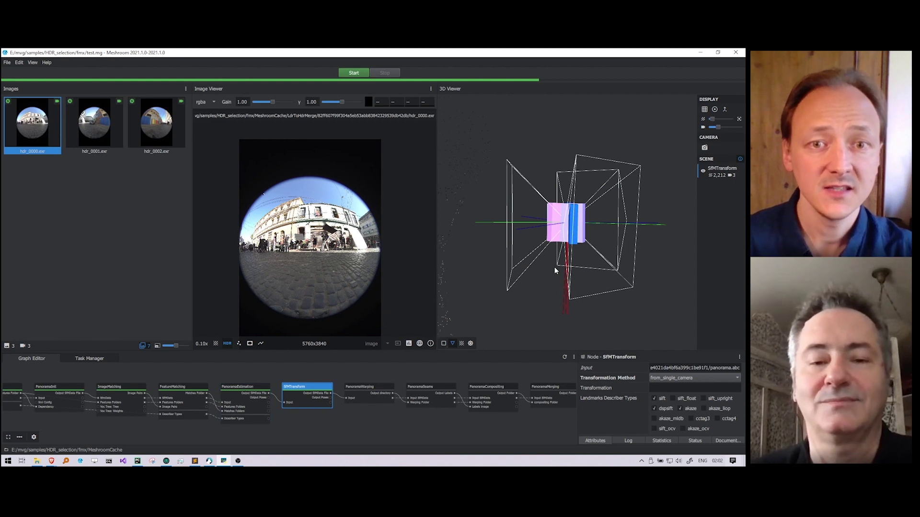
Examine the aligned fisheye cameras and sparse points of the SfMTransform result in 3D from several angles.
{"action": "scroll", "coordinate": [554, 266], "scroll_direction": "down", "scroll_amount": 3}
{"action": "left_click_drag", "start_coordinate": [550, 277], "coordinate": [623, 297]}
{"action": "scroll", "coordinate": [559, 292], "scroll_direction": "down", "scroll_amount": 3}
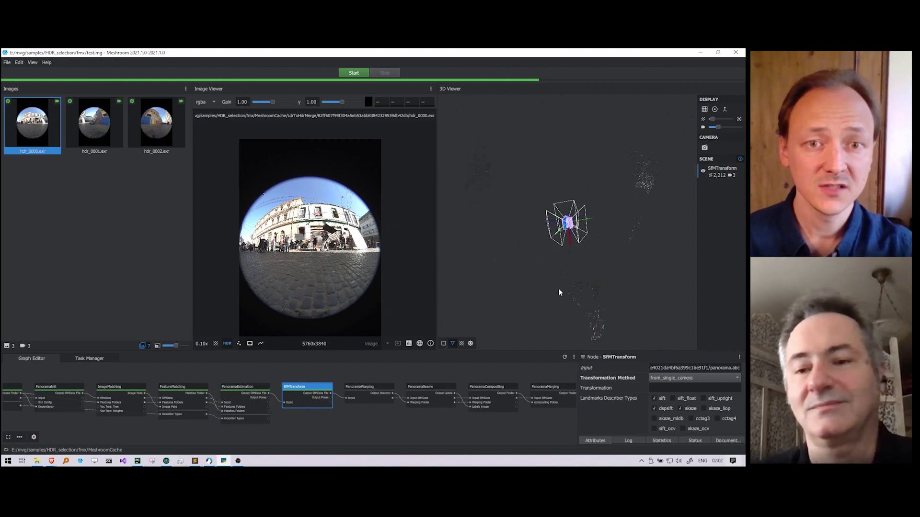
{"action": "left_click_drag", "start_coordinate": [558, 292], "coordinate": [663, 232]}
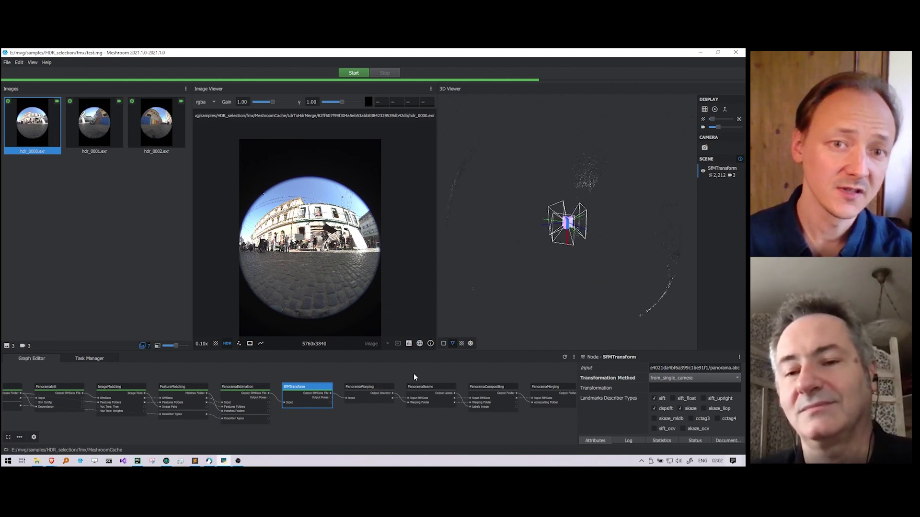
Compute the remaining panorama nodes and review the PanoramaWarping, PanoramaSeams and PanoramaCompositing attributes during processing.
{"action": "middle_click_drag", "start_coordinate": [419, 376], "coordinate": [233, 383]}
{"action": "left_click", "coordinate": [354, 73]}
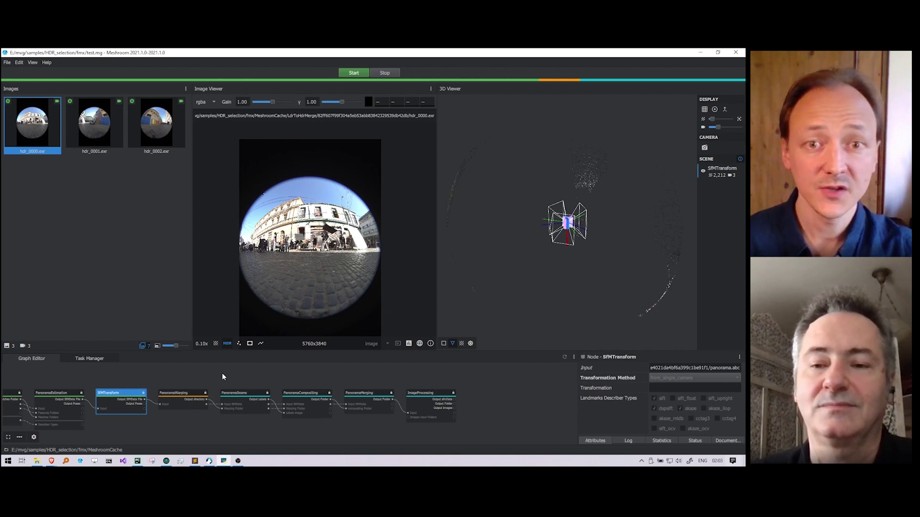
{"action": "left_click", "coordinate": [188, 393]}
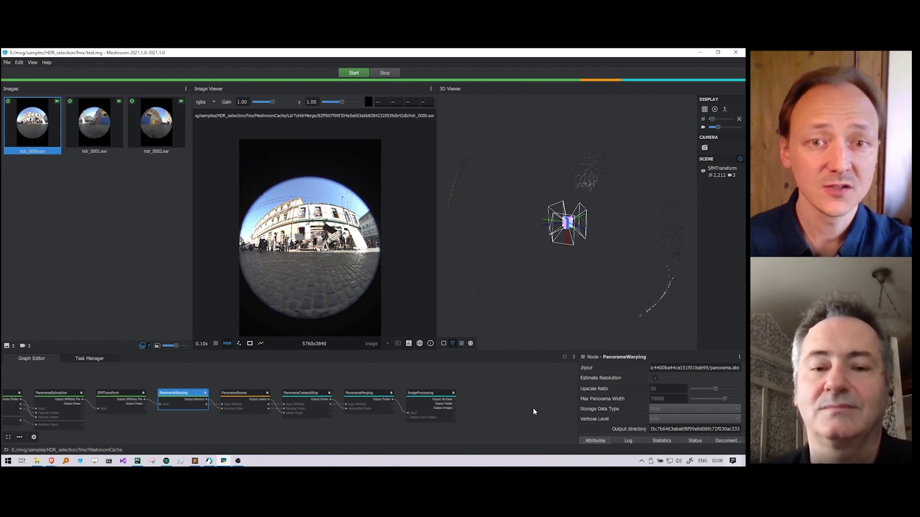
{"action": "left_click", "coordinate": [259, 392]}
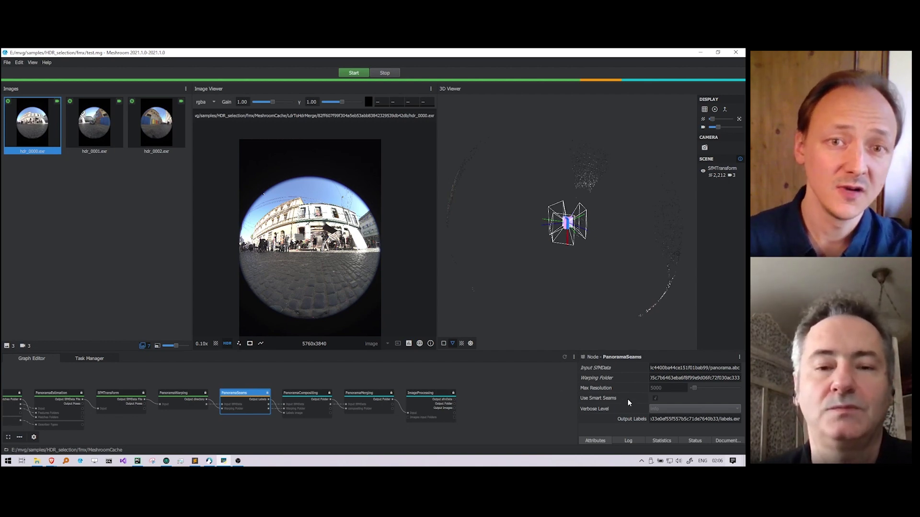
{"action": "mouse_move", "coordinate": [626, 400]}
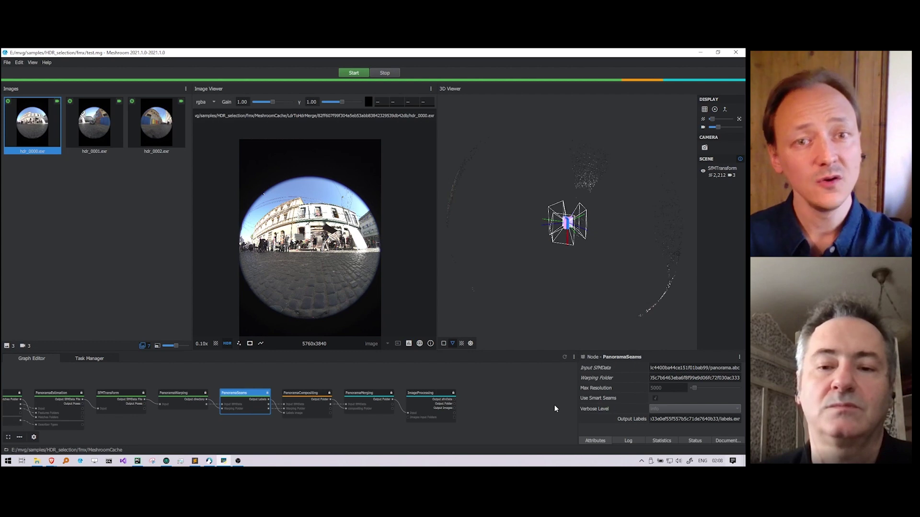
{"action": "left_click", "coordinate": [305, 405]}
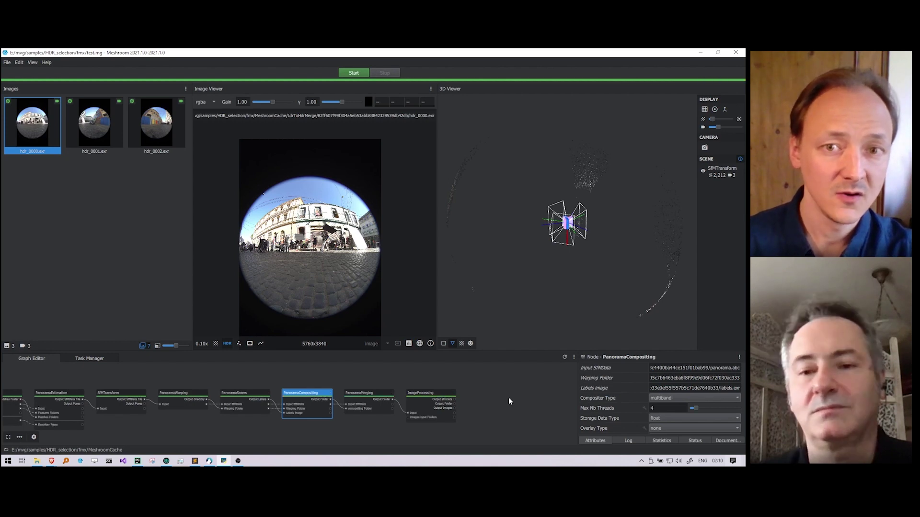
Display the PanoramaMerging panorama with the alpha background enabled and widen the image viewer.
{"action": "left_click", "coordinate": [385, 397]}
{"action": "double_click", "coordinate": [385, 397]}
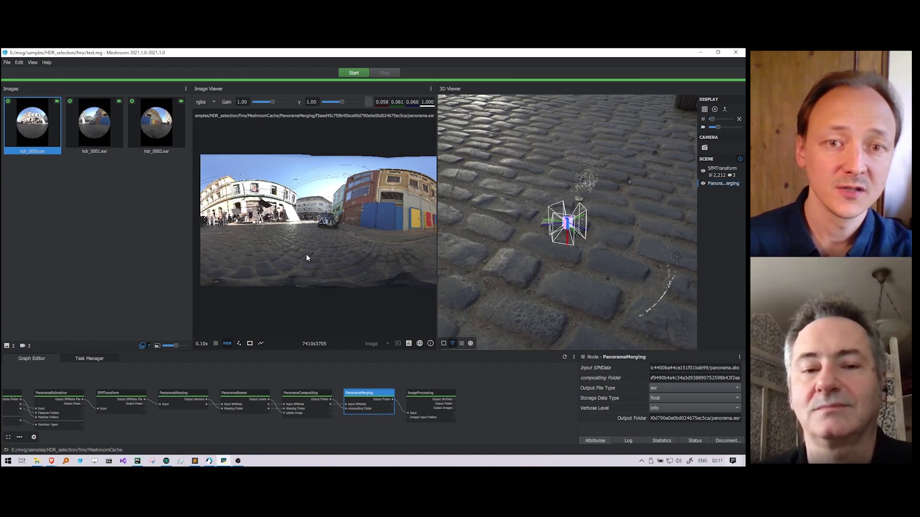
{"action": "scroll", "coordinate": [306, 257], "scroll_direction": "down", "scroll_amount": 2}
{"action": "left_click", "coordinate": [216, 344]}
{"action": "scroll", "coordinate": [327, 271], "scroll_direction": "up", "scroll_amount": 2}
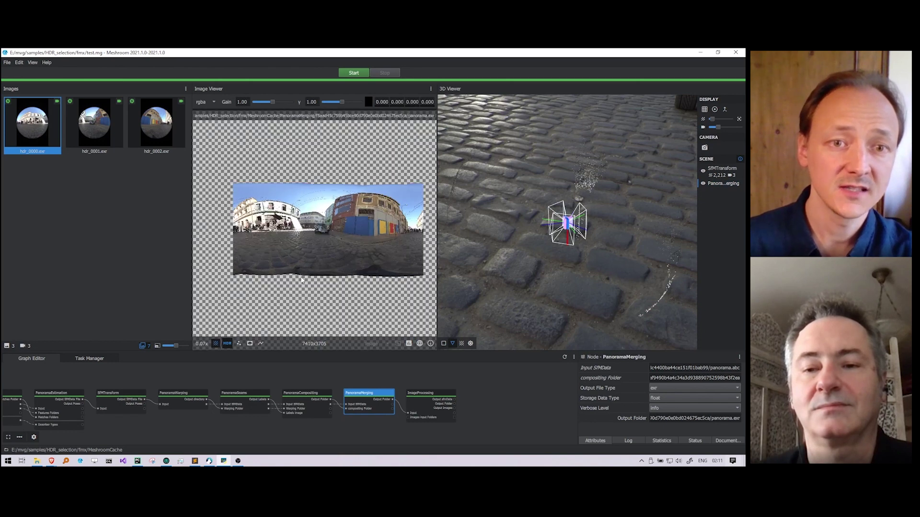
{"action": "scroll", "coordinate": [327, 268], "scroll_direction": "down", "scroll_amount": 1}
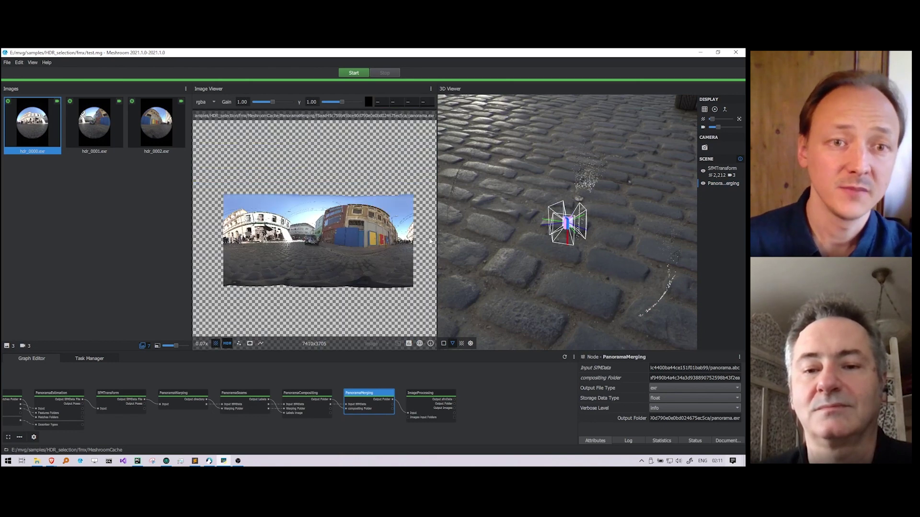
{"action": "left_click_drag", "start_coordinate": [438, 223], "coordinate": [556, 224]}
{"action": "scroll", "coordinate": [416, 249], "scroll_direction": "up", "scroll_amount": 3}
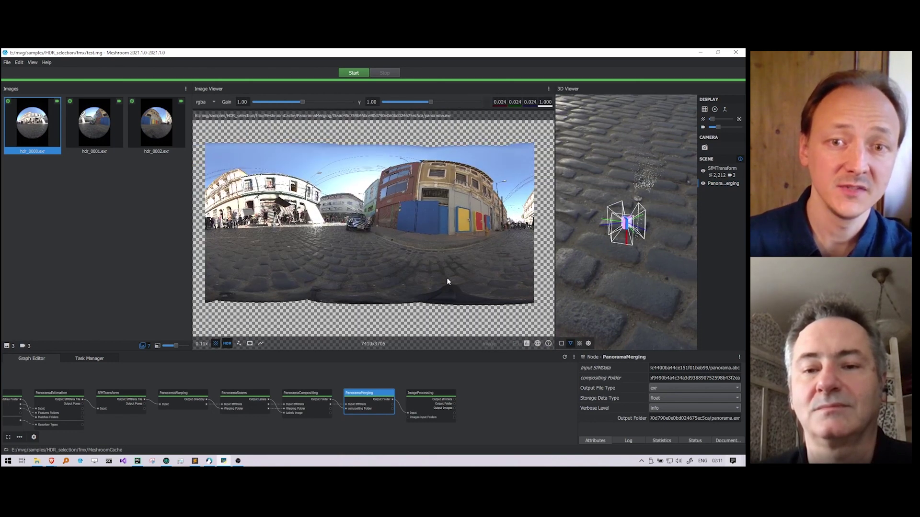
Display the ImageProcessing node's panorama, look around it in 3D and open the node's output folder.
{"action": "left_click", "coordinate": [444, 396]}
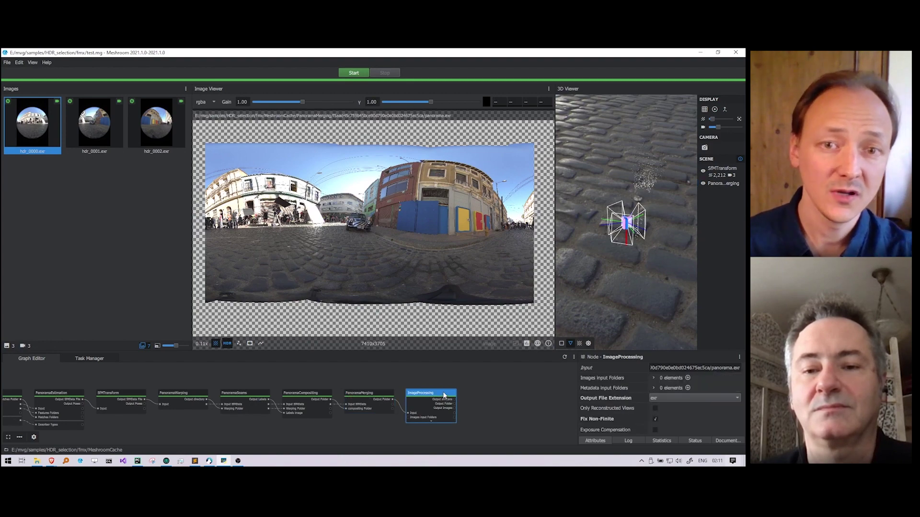
{"action": "double_click", "coordinate": [444, 395]}
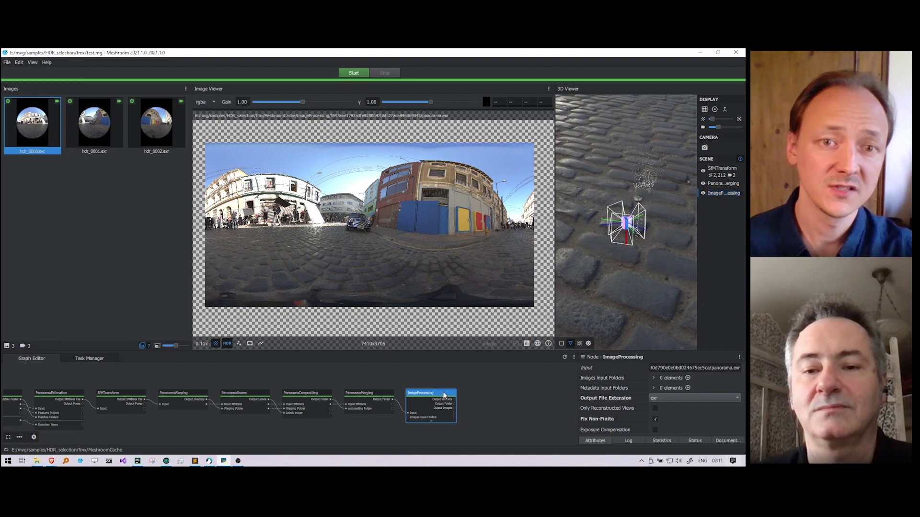
{"action": "left_click_drag", "start_coordinate": [589, 309], "coordinate": [610, 271]}
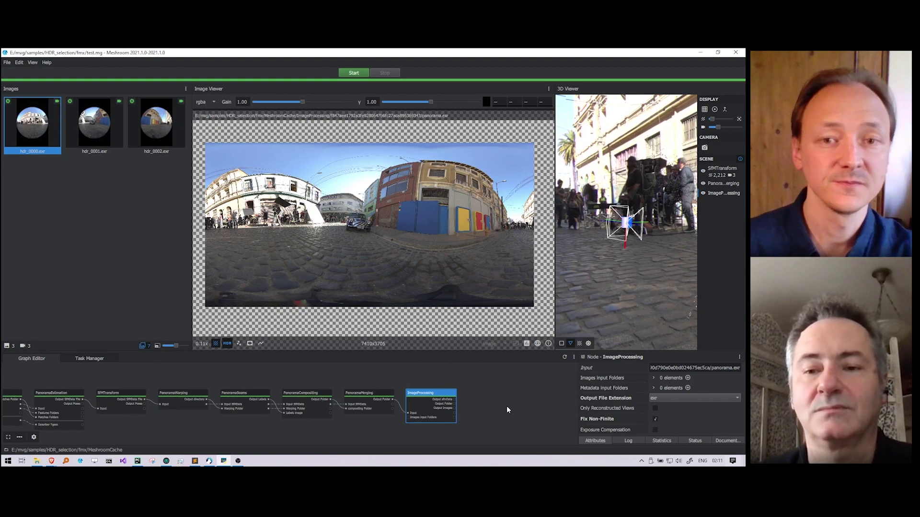
{"action": "right_click", "coordinate": [448, 395]}
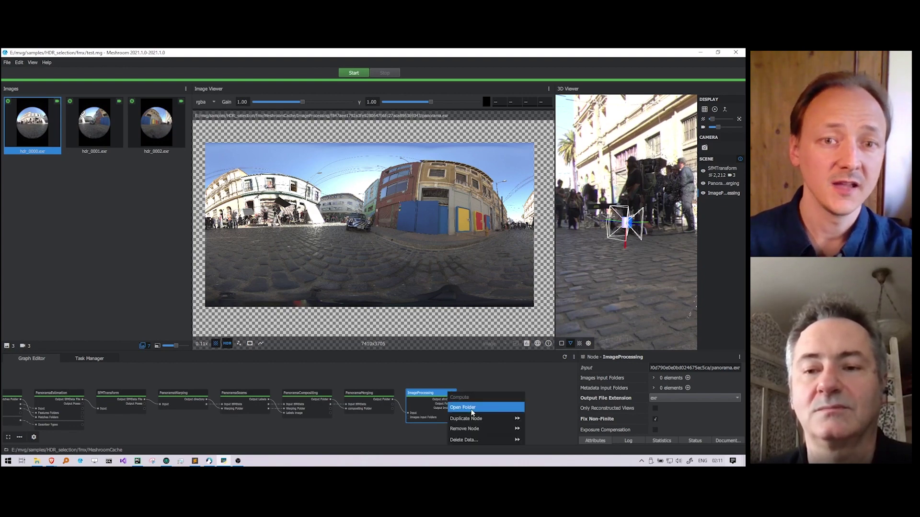
{"action": "left_click", "coordinate": [472, 408]}
{"action": "left_click", "coordinate": [378, 139]}
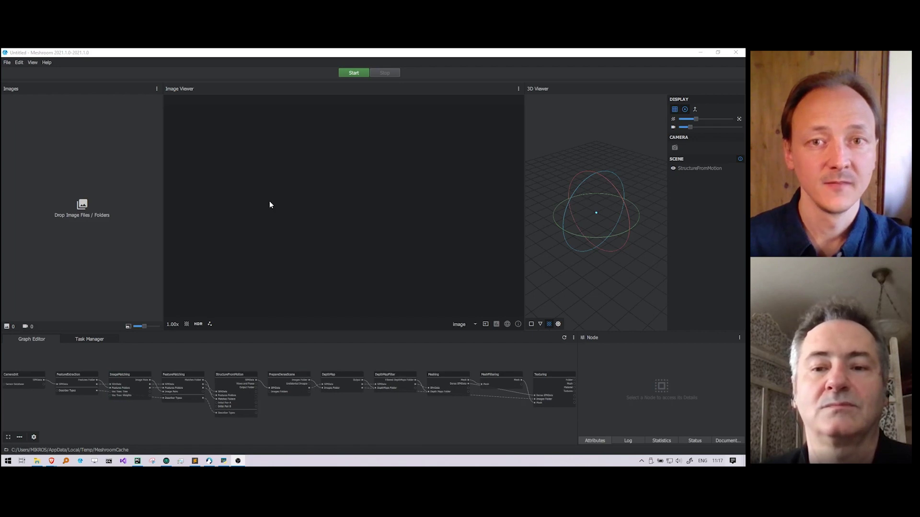
Create a new Panorama HDR pipeline and import the RAW image folder from RS_envLucysGully_pos01.
{"action": "left_click", "coordinate": [7, 62]}
{"action": "mouse_move", "coordinate": [47, 83]}
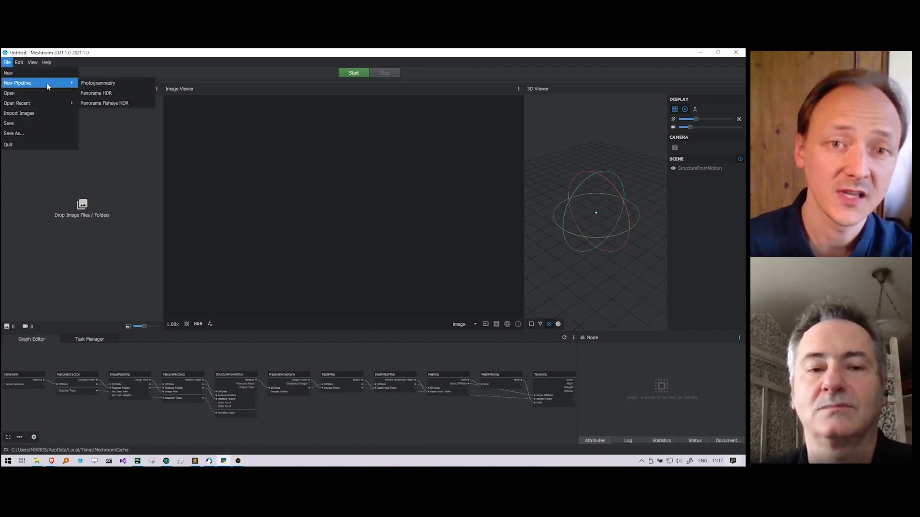
{"action": "left_click", "coordinate": [95, 93]}
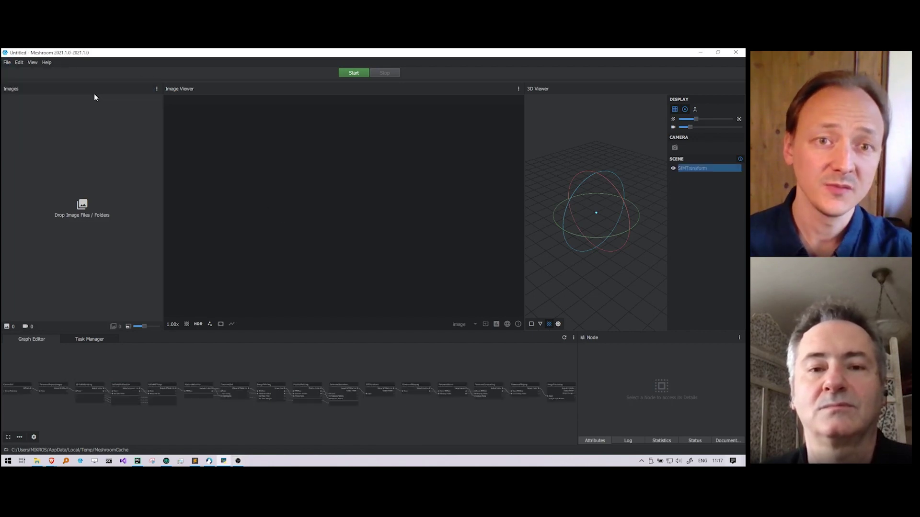
{"action": "left_click", "coordinate": [36, 461]}
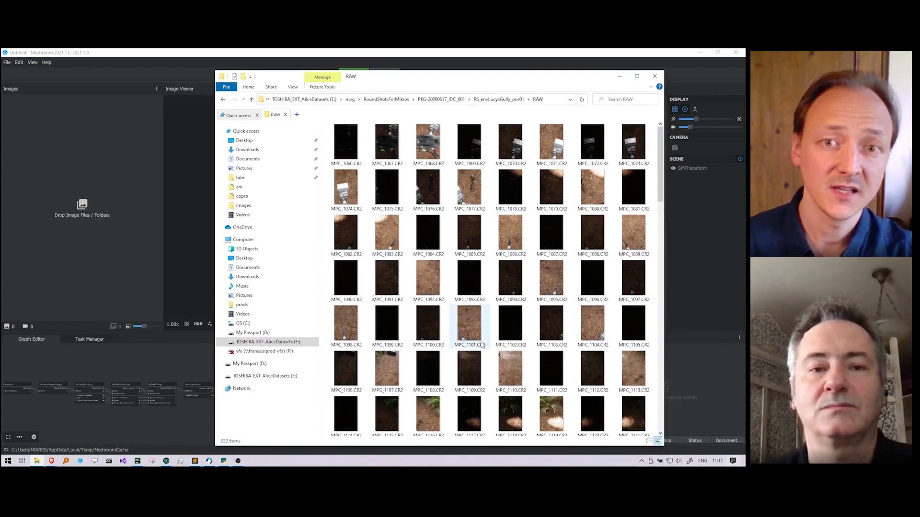
{"action": "left_click", "coordinate": [498, 99]}
{"action": "left_click_drag", "start_coordinate": [340, 145], "coordinate": [96, 144]}
{"action": "left_click_drag", "start_coordinate": [380, 79], "coordinate": [641, 89]}
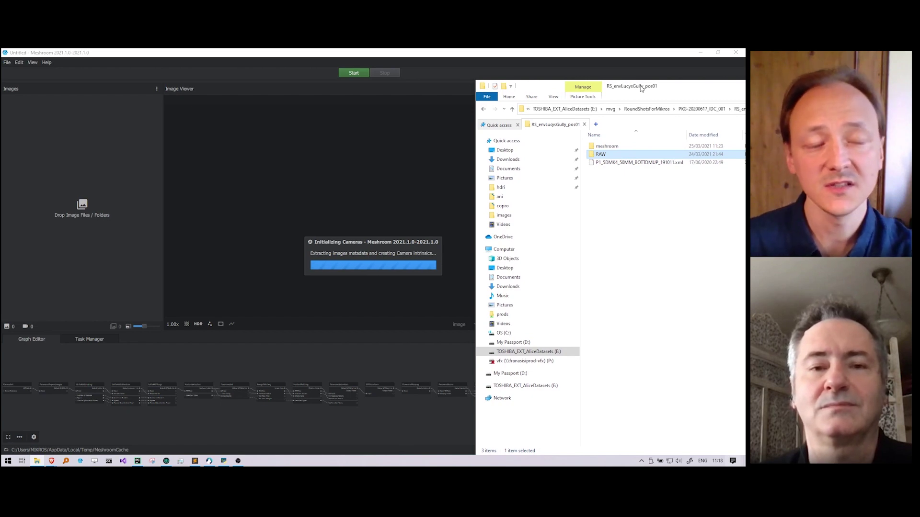
Import P1_5DMK4_50MM_BOTTOMUP_191011.xml as the camera configuration and review the PanoramaInit node's attributes.
{"action": "left_click", "coordinate": [633, 163]}
{"action": "left_click_drag", "start_coordinate": [633, 163], "coordinate": [112, 171]}
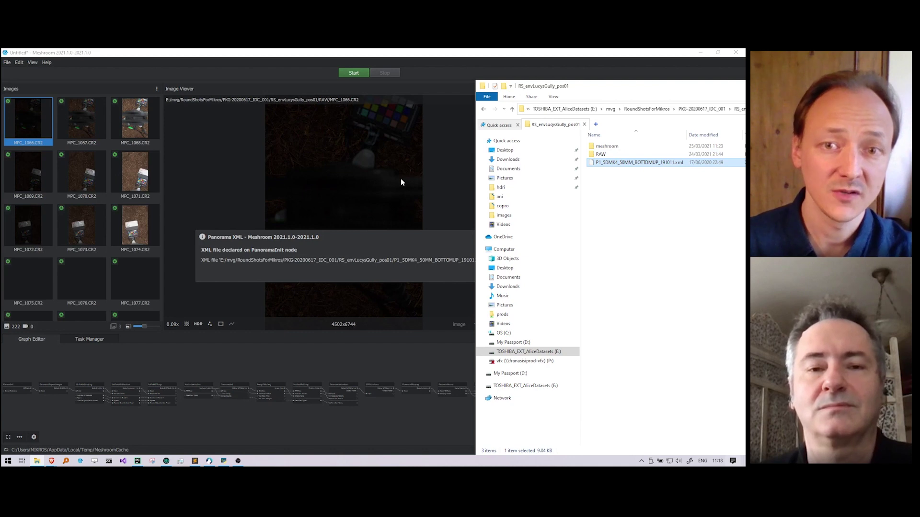
{"action": "left_click", "coordinate": [380, 253]}
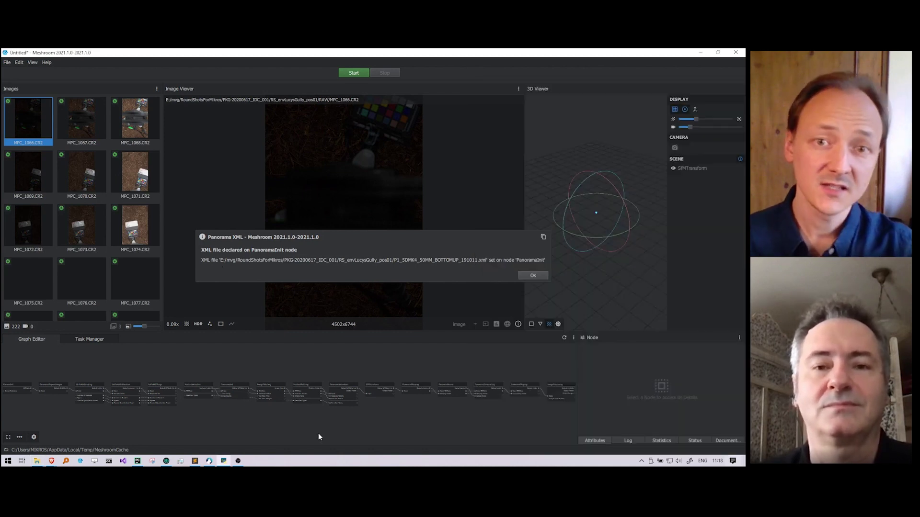
{"action": "left_click", "coordinate": [533, 275]}
{"action": "scroll", "coordinate": [229, 385], "scroll_direction": "up", "scroll_amount": 3}
{"action": "left_click", "coordinate": [229, 384]}
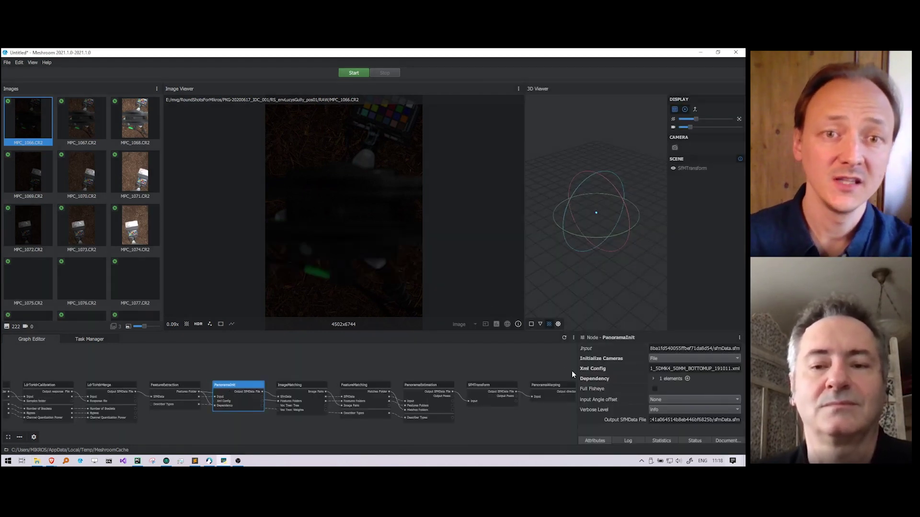
{"action": "left_click_drag", "start_coordinate": [575, 363], "coordinate": [415, 373]}
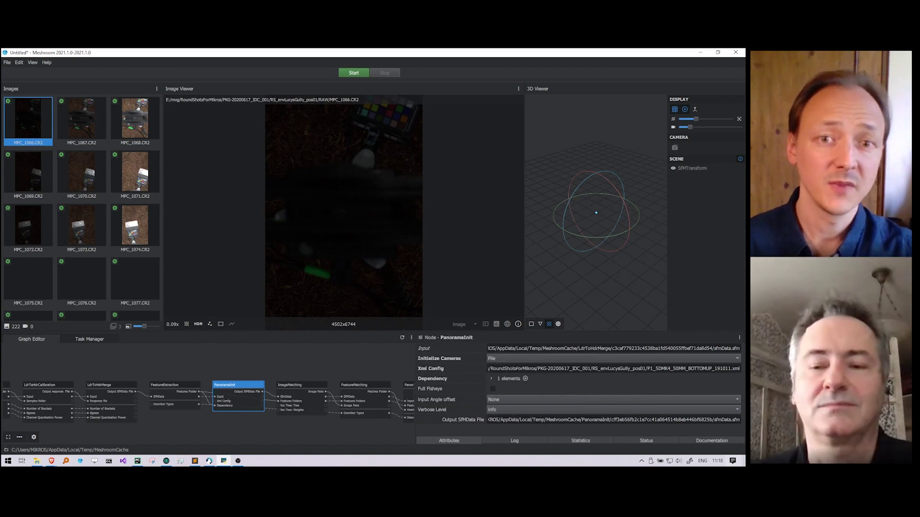
Open the computed project RS_envLucysGully_pos01.mg and display its PanoramaMerging panorama fitted in the HDR image viewer.
{"action": "scroll", "coordinate": [214, 370], "scroll_direction": "down", "scroll_amount": 5}
{"action": "left_click", "coordinate": [393, 271]}
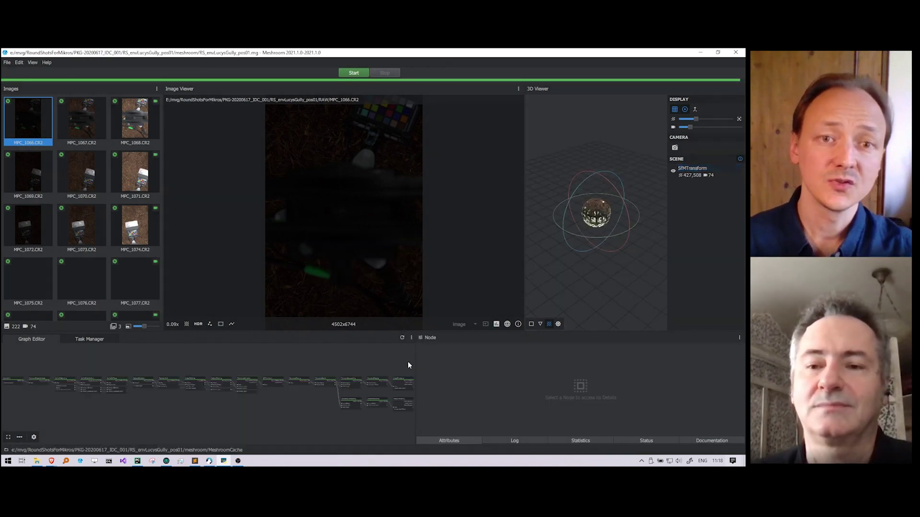
{"action": "left_click", "coordinate": [198, 324]}
{"action": "left_click_drag", "start_coordinate": [415, 359], "coordinate": [504, 359]}
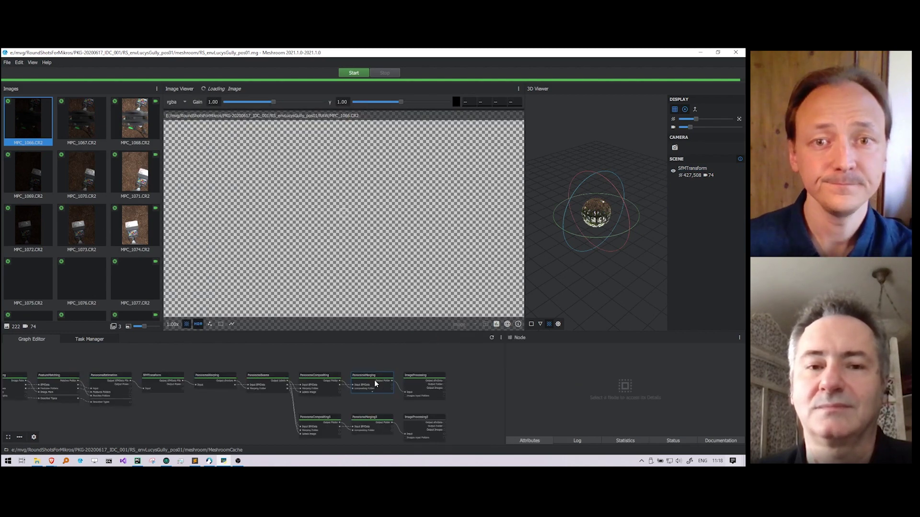
{"action": "scroll", "coordinate": [378, 369], "scroll_direction": "up", "scroll_amount": 5}
{"action": "left_click", "coordinate": [419, 361]}
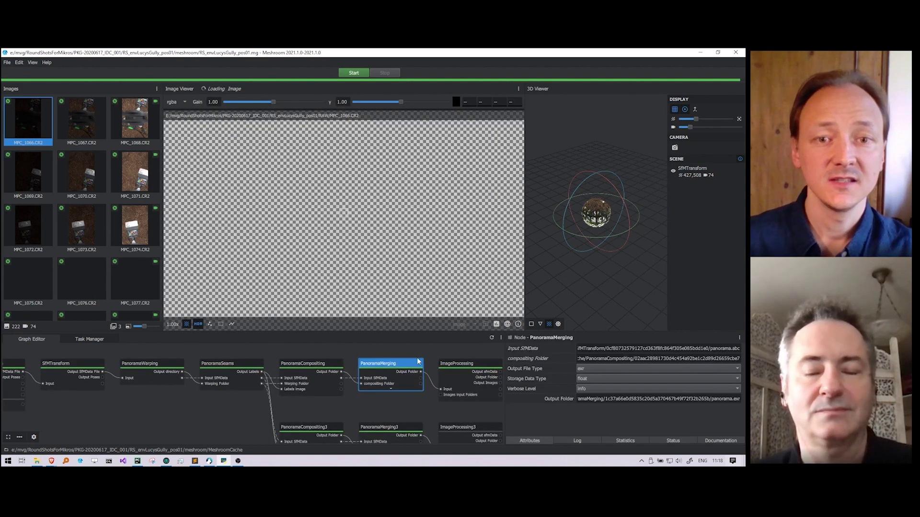
{"action": "double_click", "coordinate": [418, 362]}
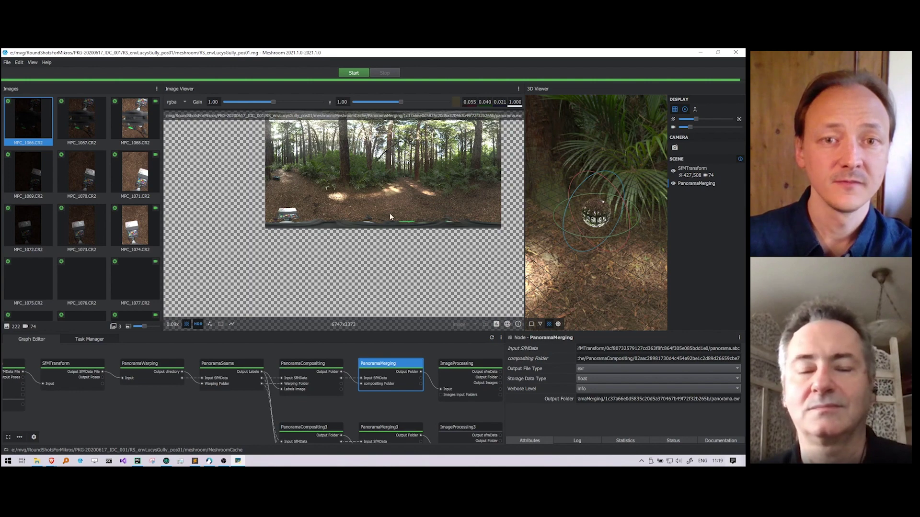
{"action": "middle_click_drag", "start_coordinate": [389, 213], "coordinate": [371, 256]}
{"action": "left_click", "coordinate": [174, 324]}
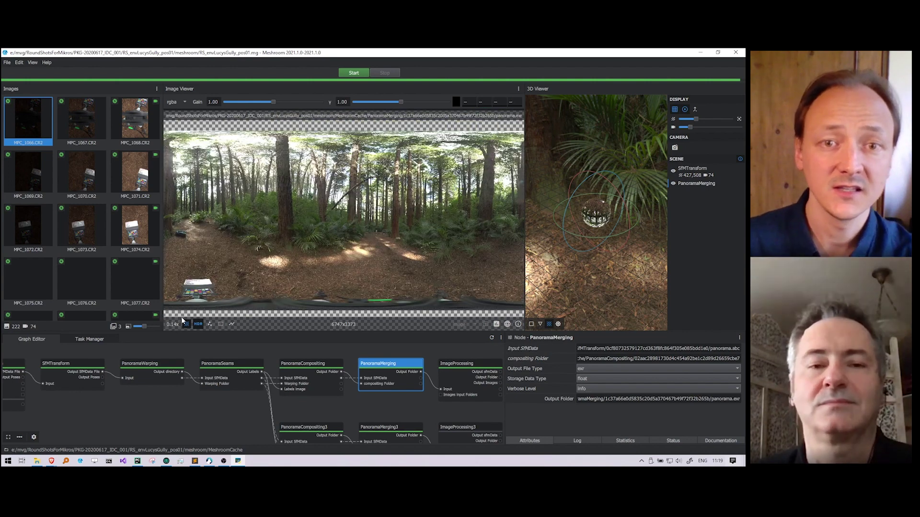
Display the PanoramaMerging3 result and inspect the seam and image border overlays alongside the PanoramaCompositing3 attributes.
{"action": "middle_click_drag", "start_coordinate": [405, 412], "coordinate": [358, 396]}
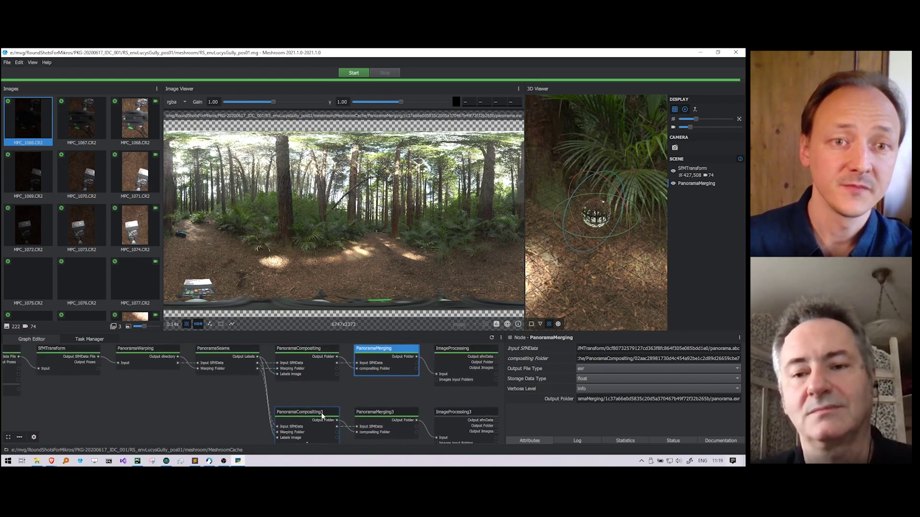
{"action": "left_click", "coordinate": [379, 413]}
{"action": "left_click", "coordinate": [320, 411]}
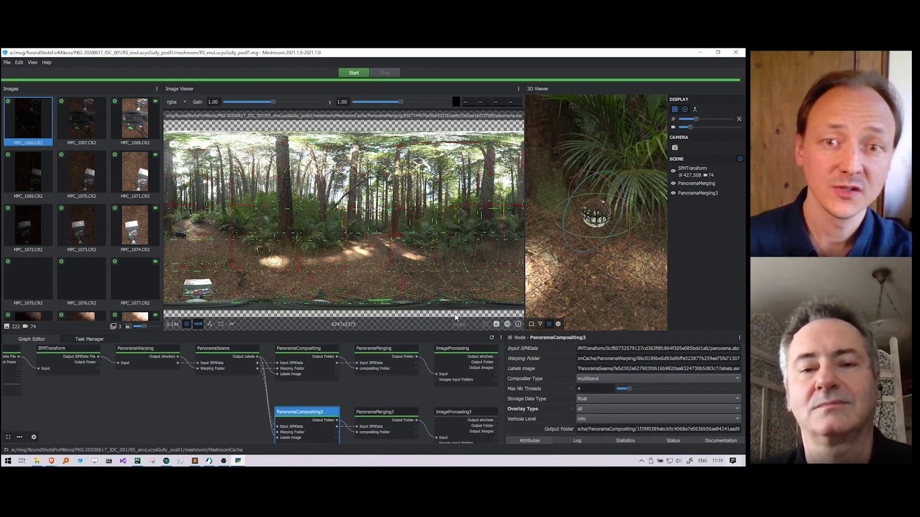
{"action": "scroll", "coordinate": [389, 244], "scroll_direction": "up", "scroll_amount": 3}
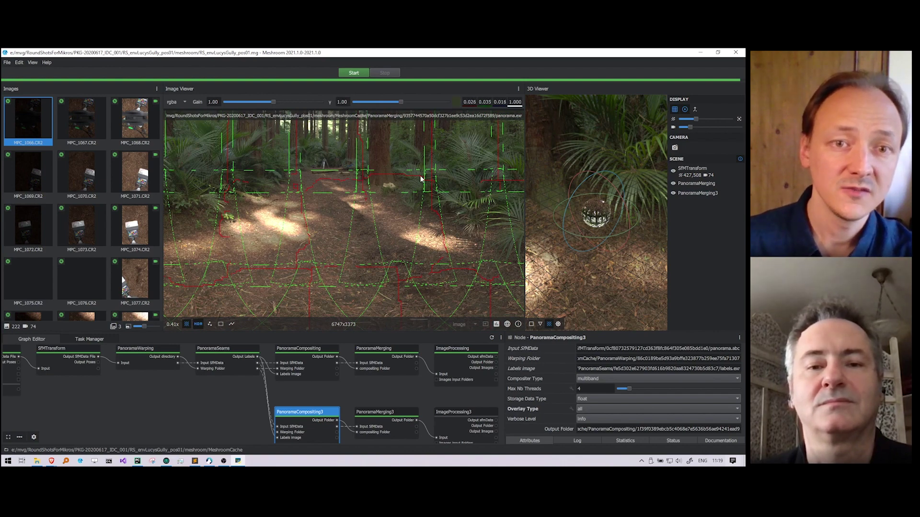
{"action": "scroll", "coordinate": [420, 266], "scroll_direction": "down", "scroll_amount": 4}
{"action": "scroll", "coordinate": [418, 262], "scroll_direction": "up", "scroll_amount": 8}
{"action": "middle_click_drag", "start_coordinate": [303, 262], "coordinate": [335, 125]}
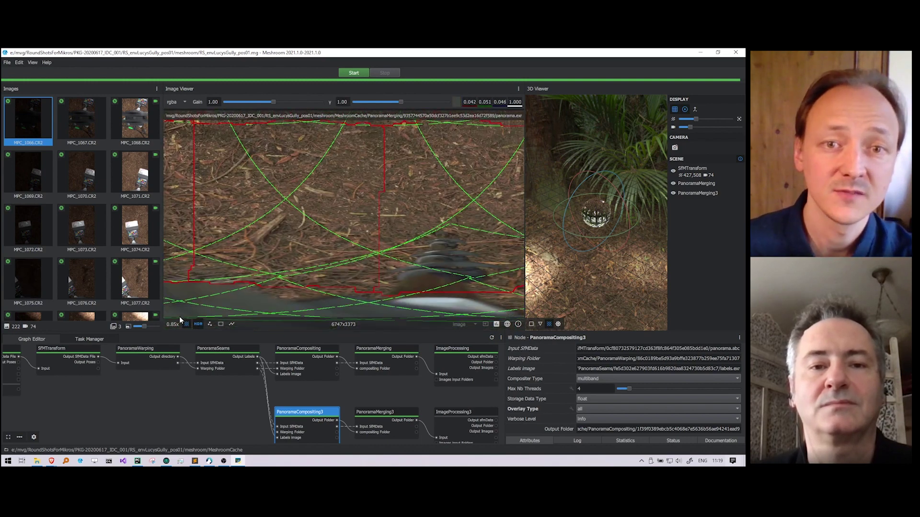
{"action": "key", "text": "f"}
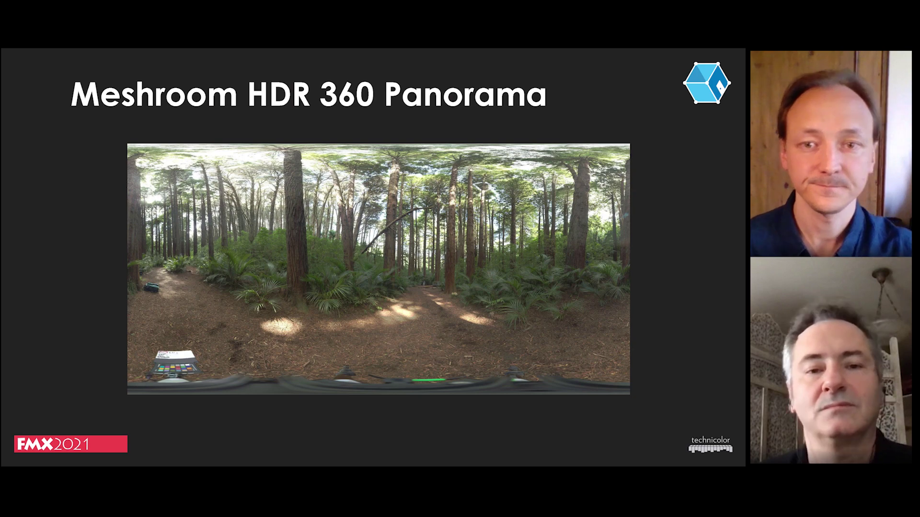
{"action": "key", "text": "Right"}
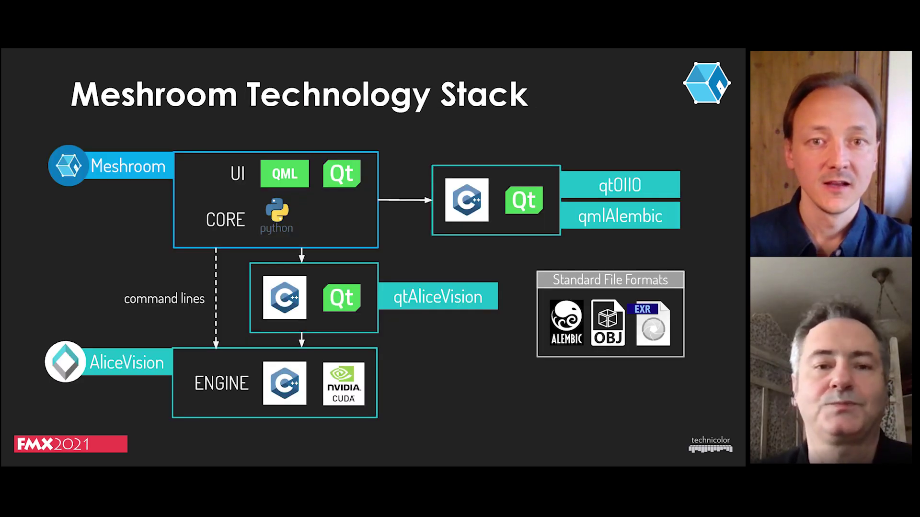